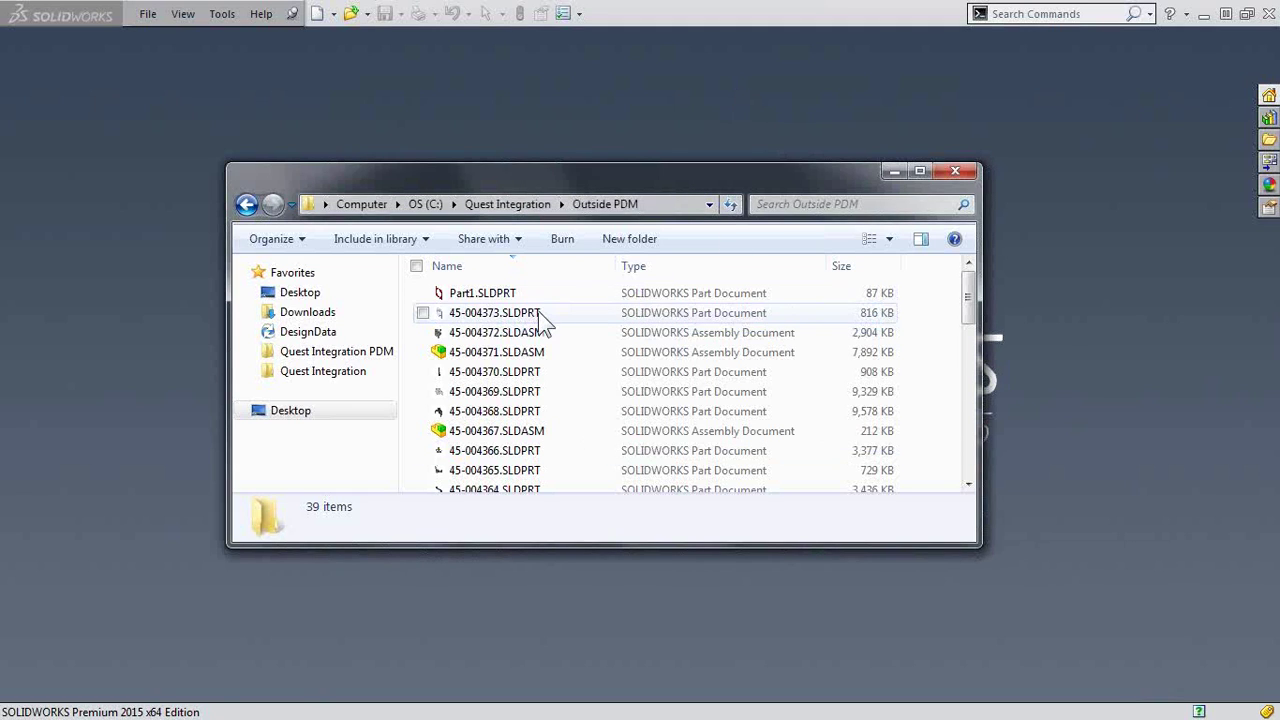
Rename Part1.SLDPRT to 123456 in the Outside PDM folder and close the Explorer window
left_click(526, 296)
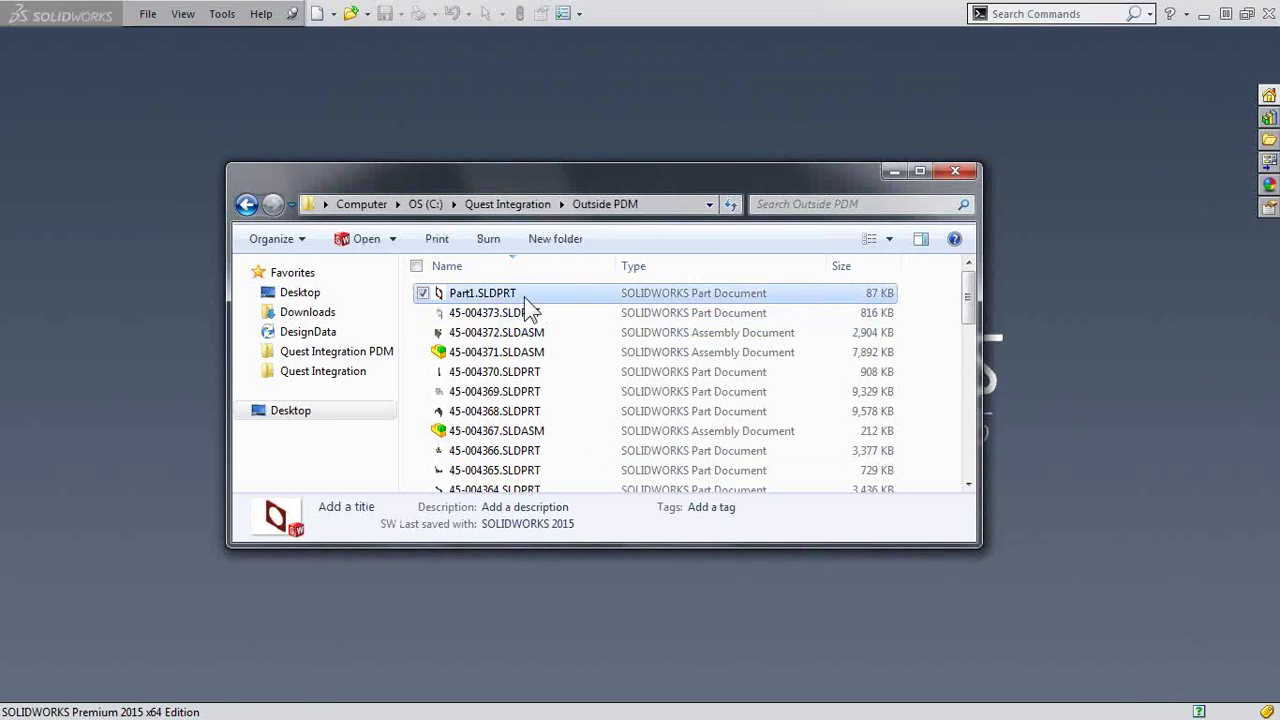
left_click(519, 293)
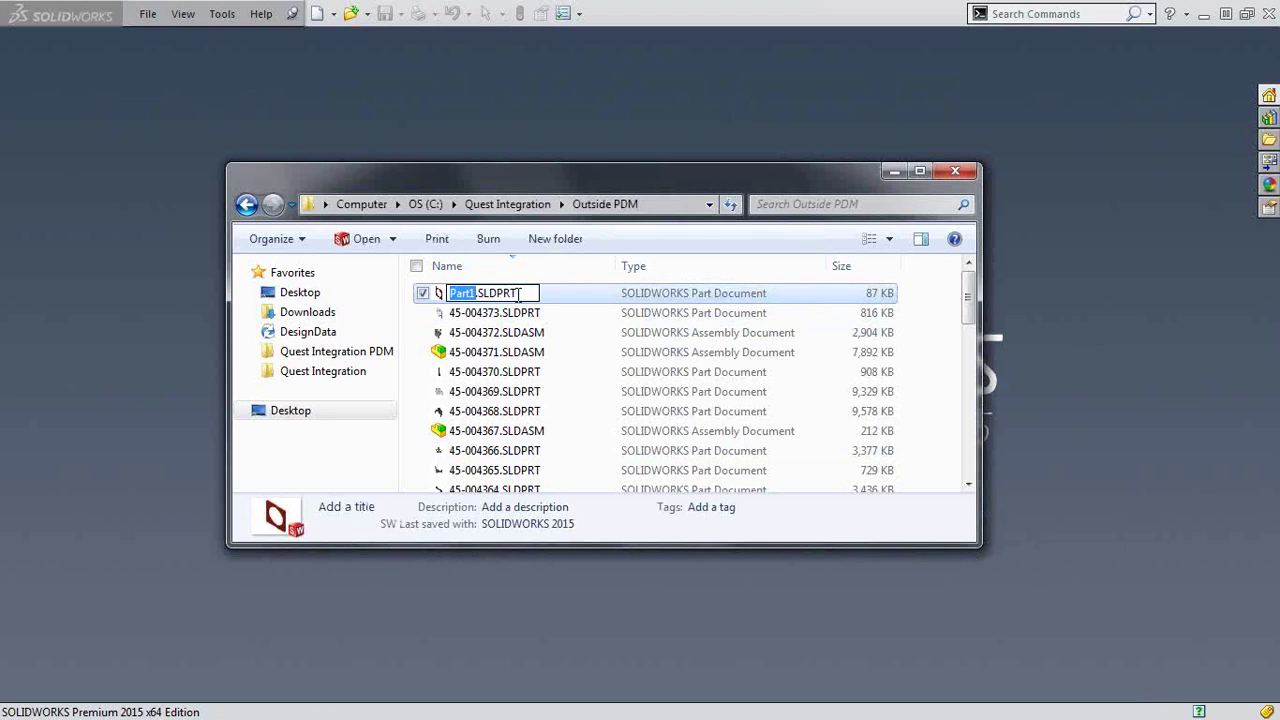
type("123456")
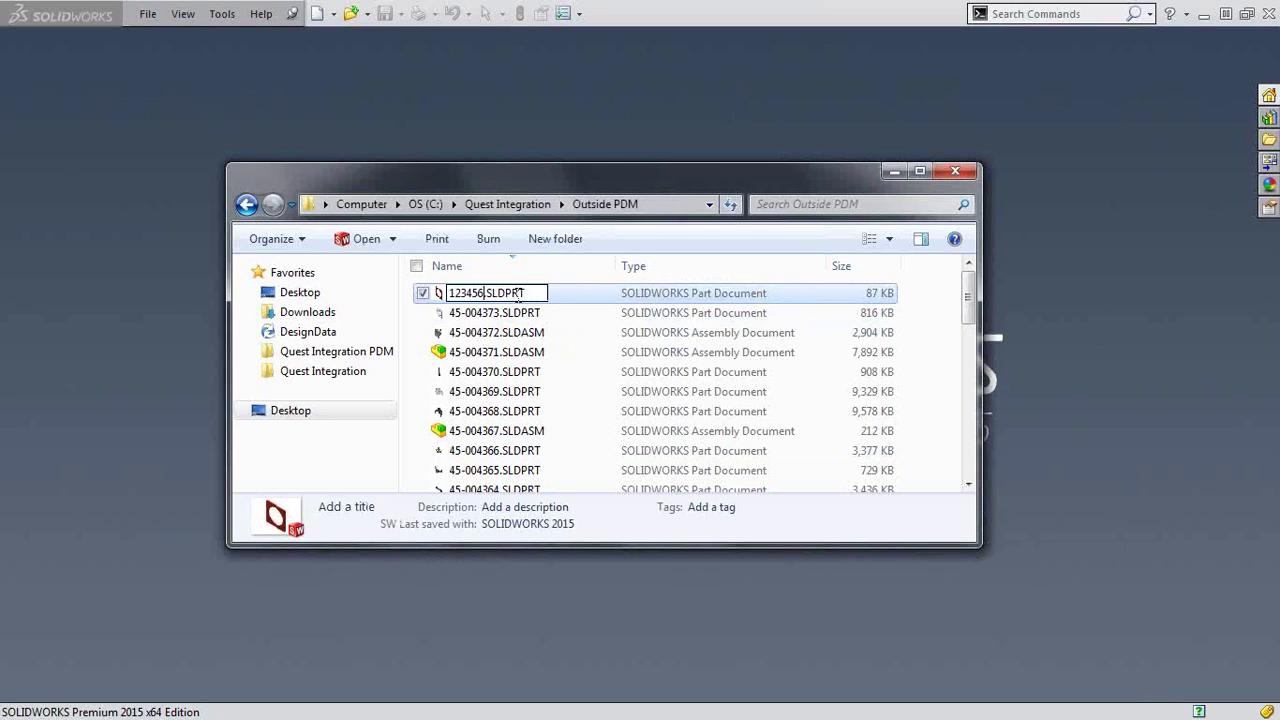
left_click(526, 332)
Open the recent 45-004371 assembly, suppress the missing Part1 component, then close the document
key("Escape")
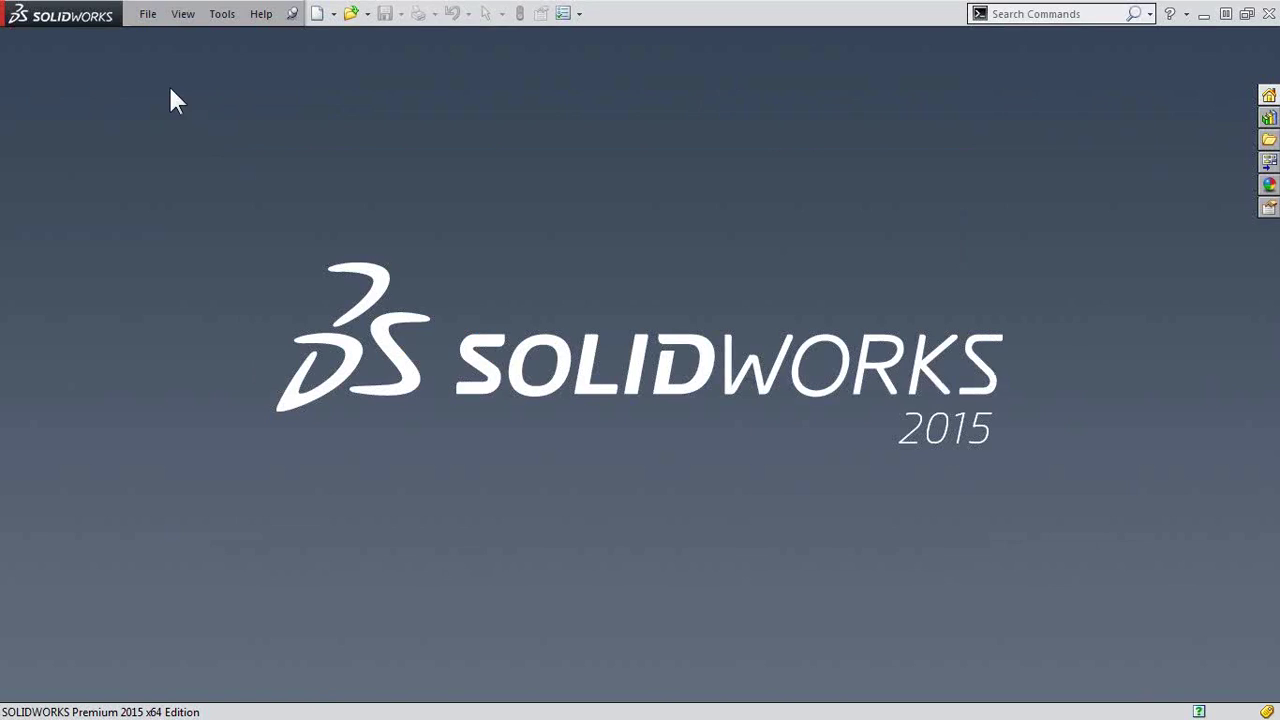
left_click(147, 14)
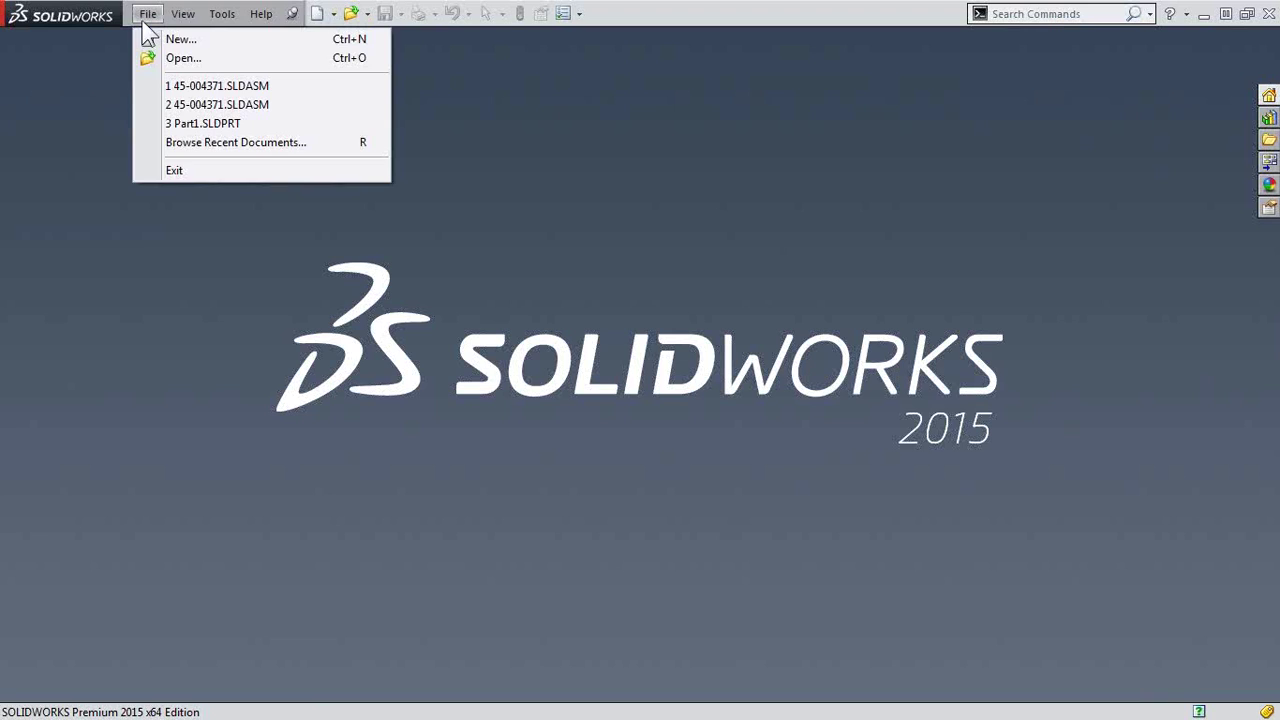
left_click(180, 87)
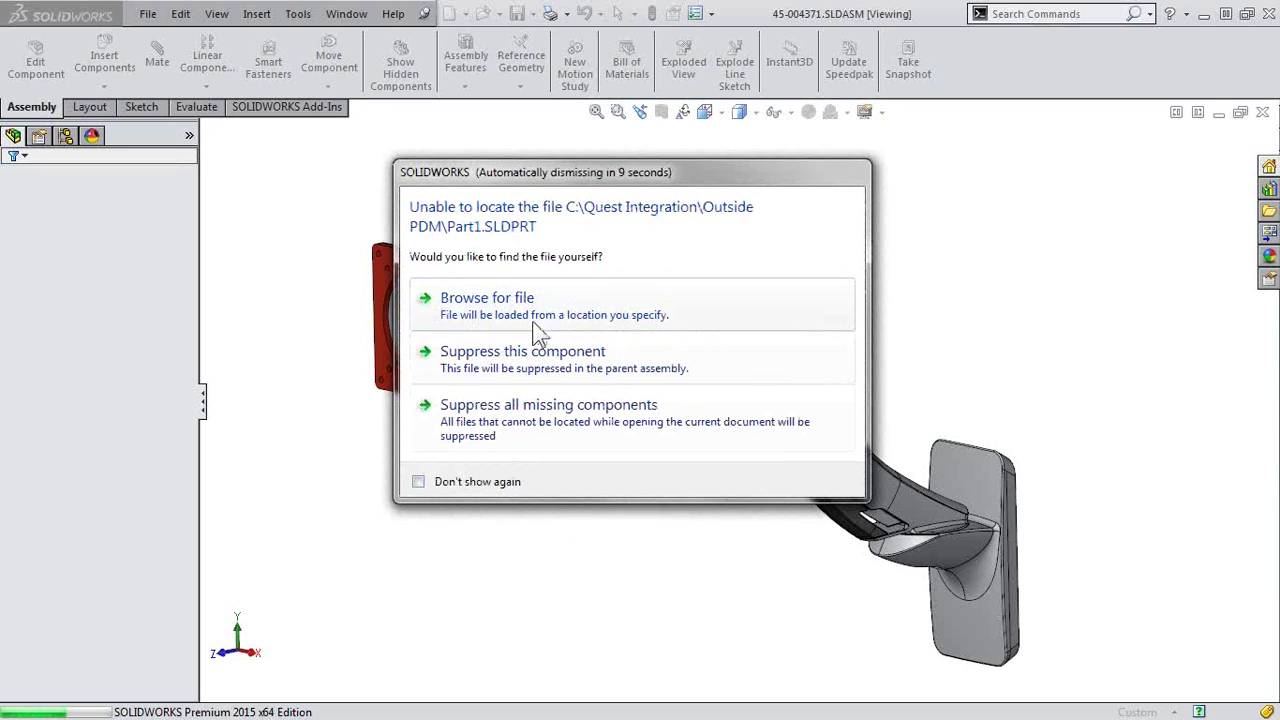
left_click(543, 372)
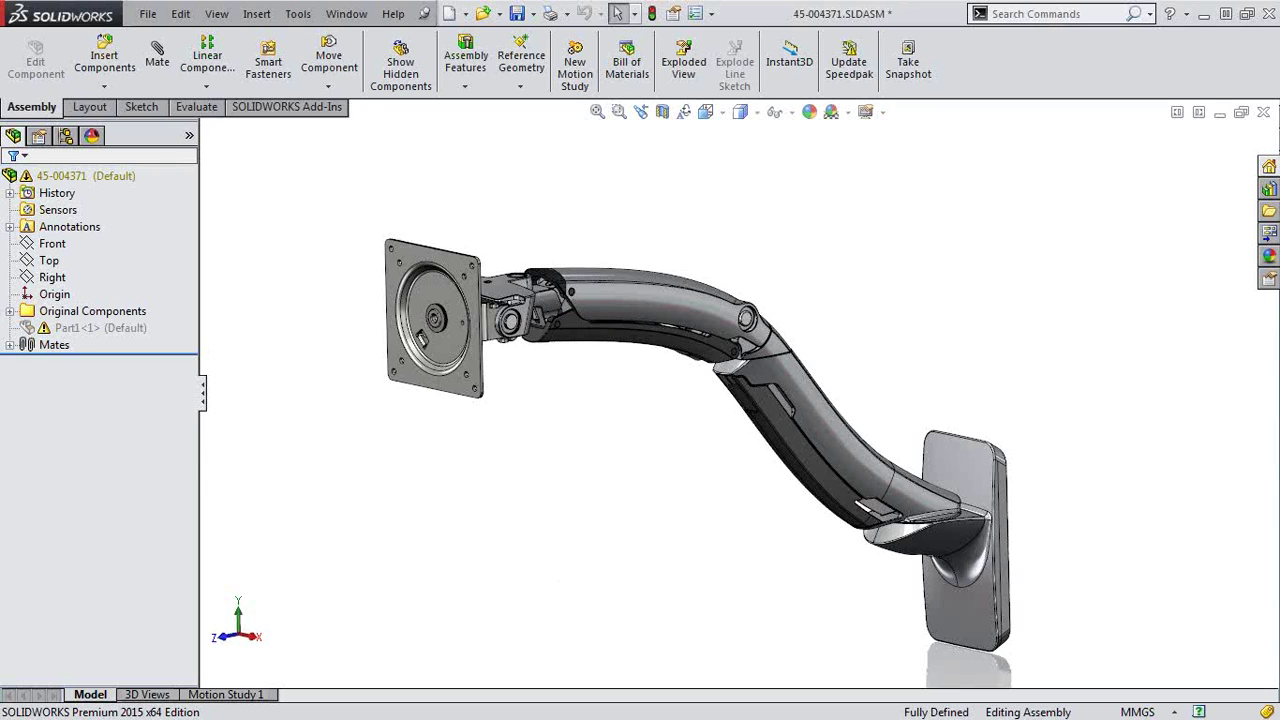
left_click(1264, 112)
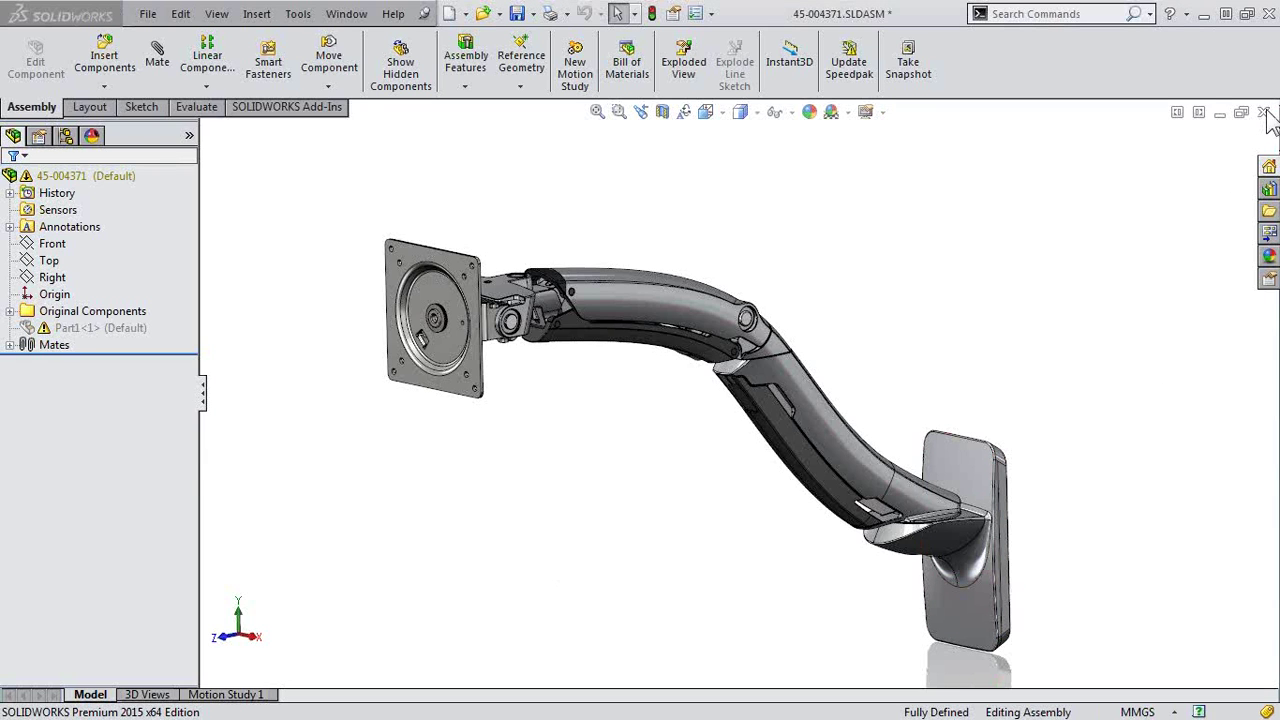
Discard the assembly changes and open 45-004371.SLDASM from DesignData > Projects > Ergotron Arm
left_click(713, 393)
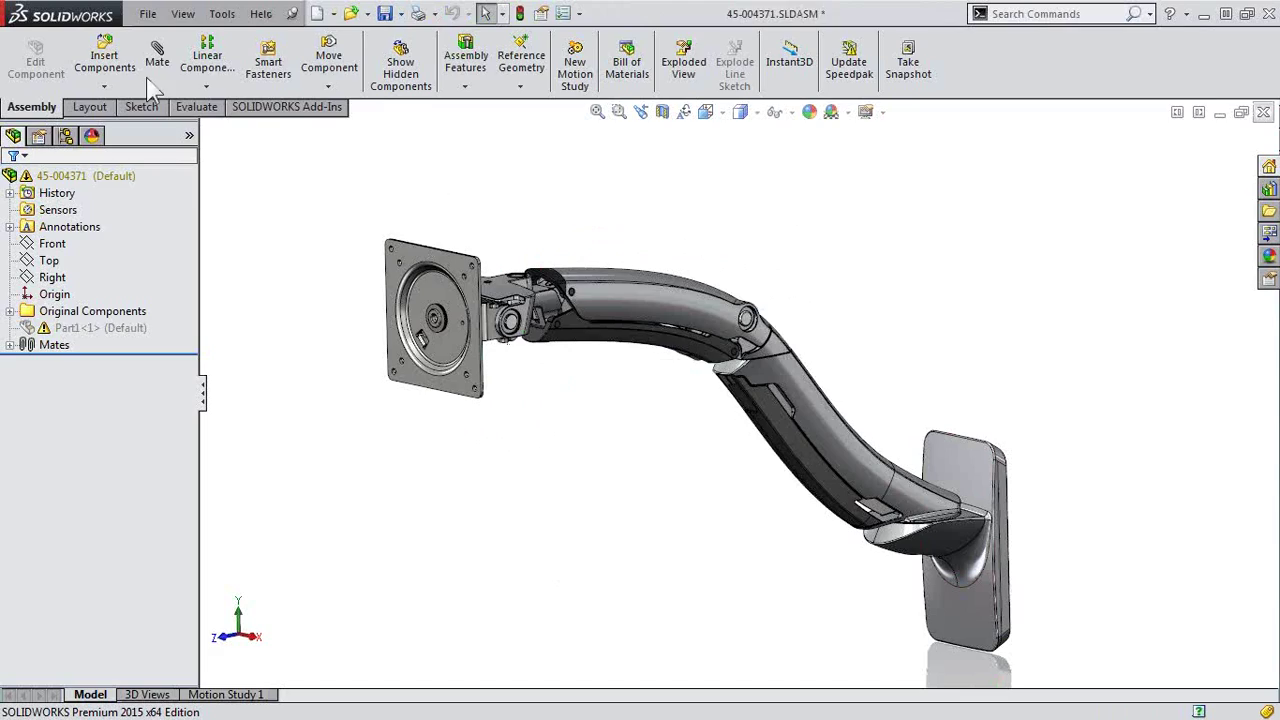
key("ctrl+o")
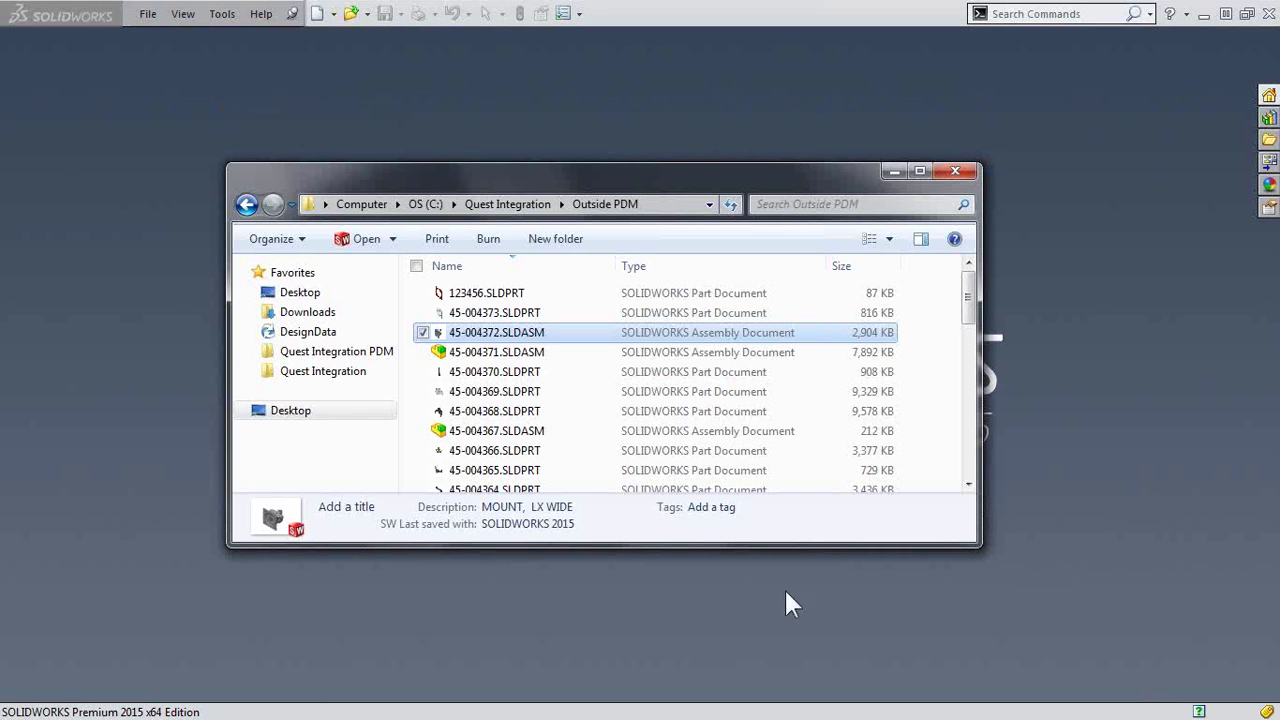
left_click(319, 336)
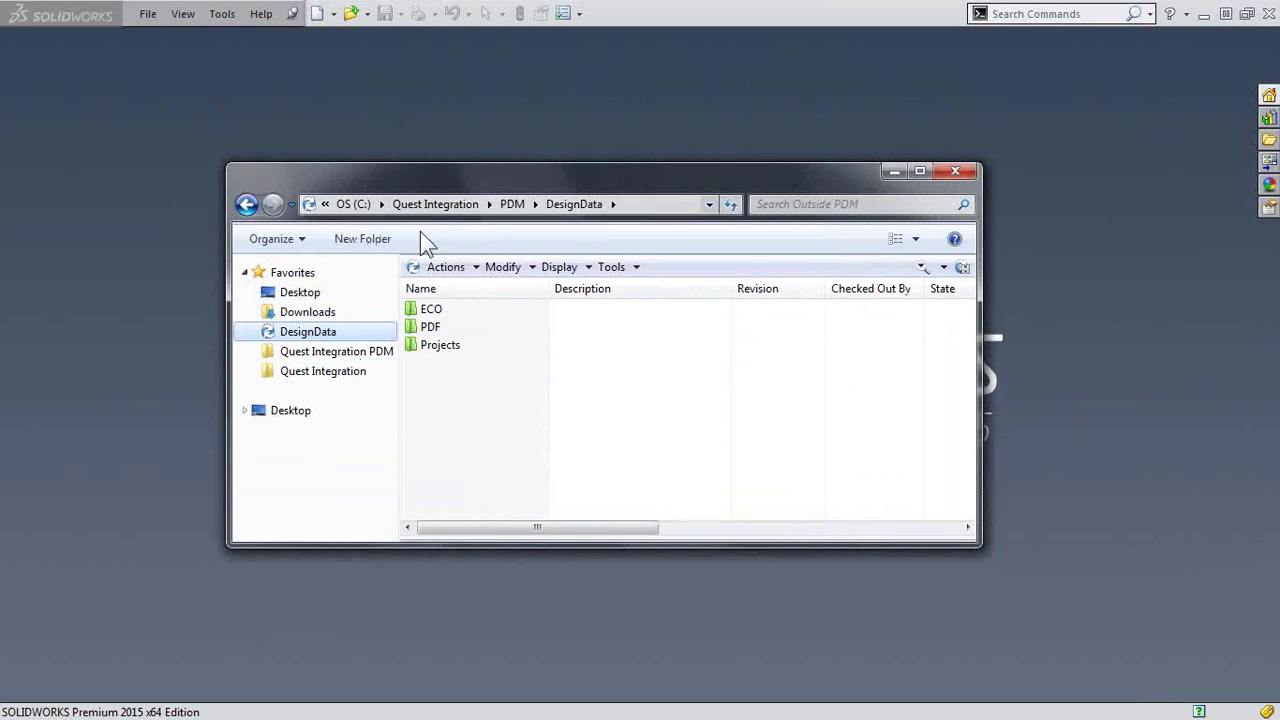
double_click(445, 345)
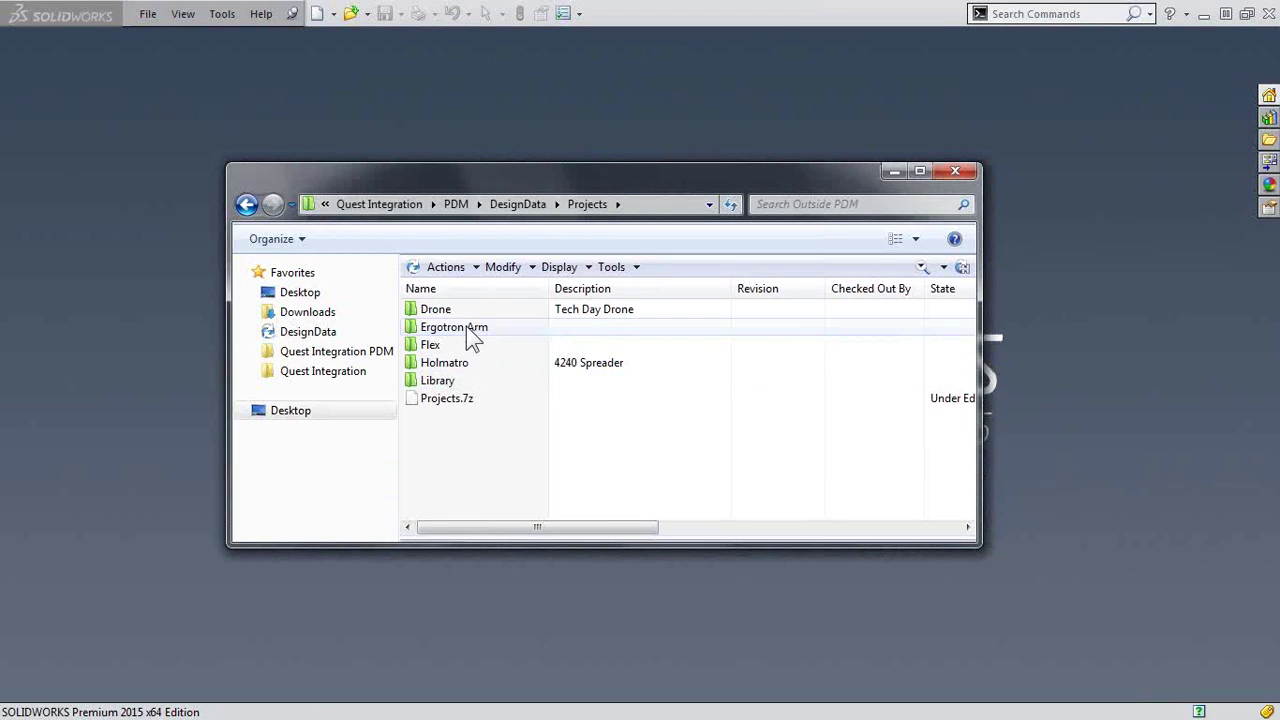
double_click(467, 327)
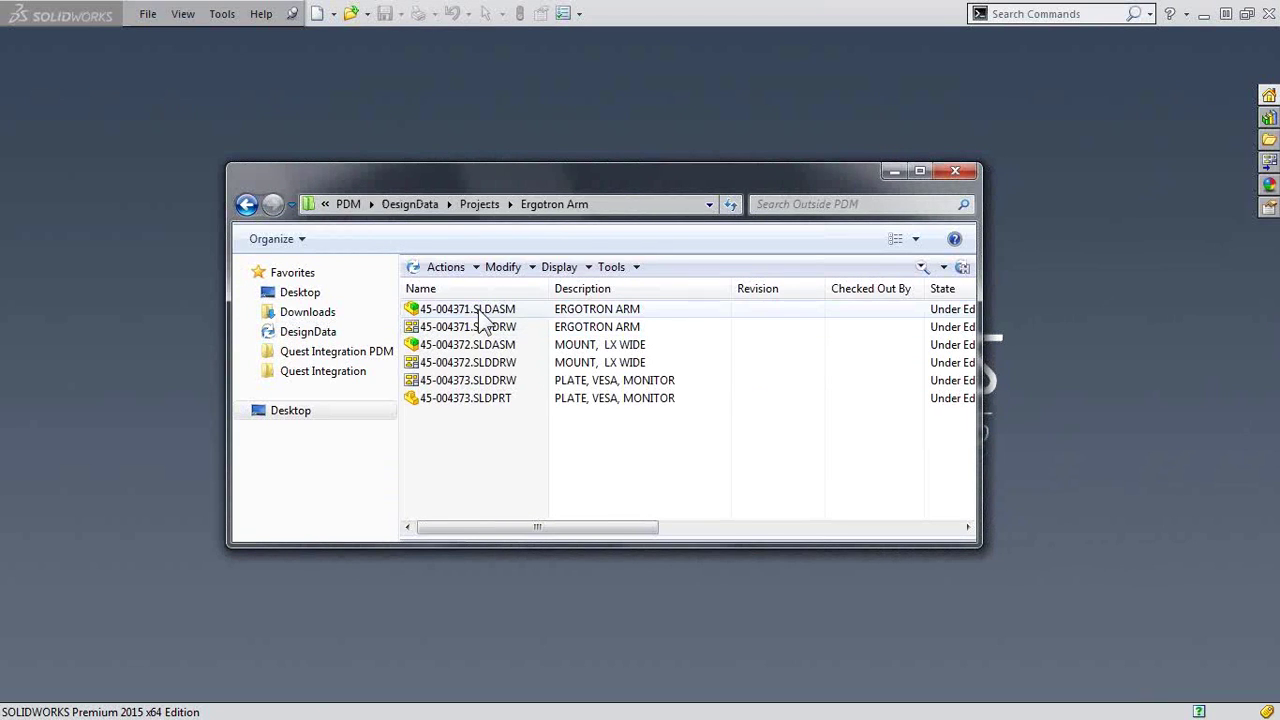
double_click(474, 309)
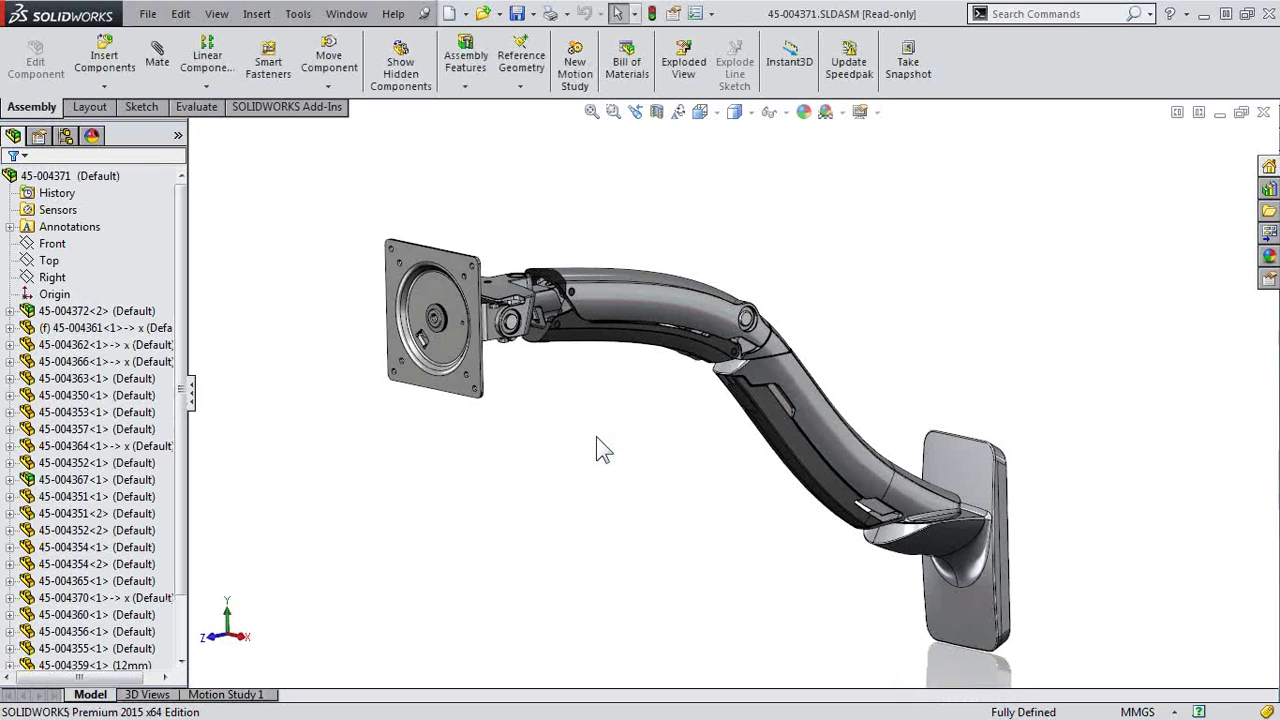
Enable the SOLIDWORKS Enterprise PDM add-in in the Add-Ins list
left_click(711, 14)
left_click(742, 72)
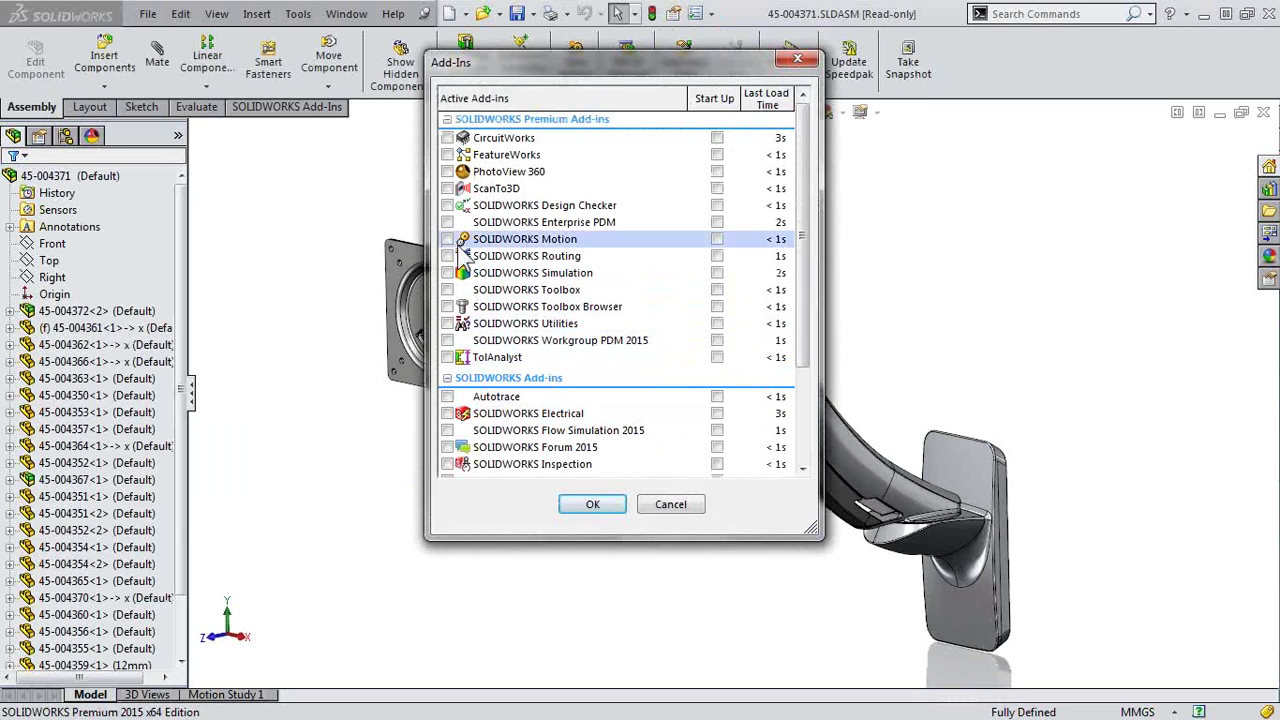
left_click(447, 222)
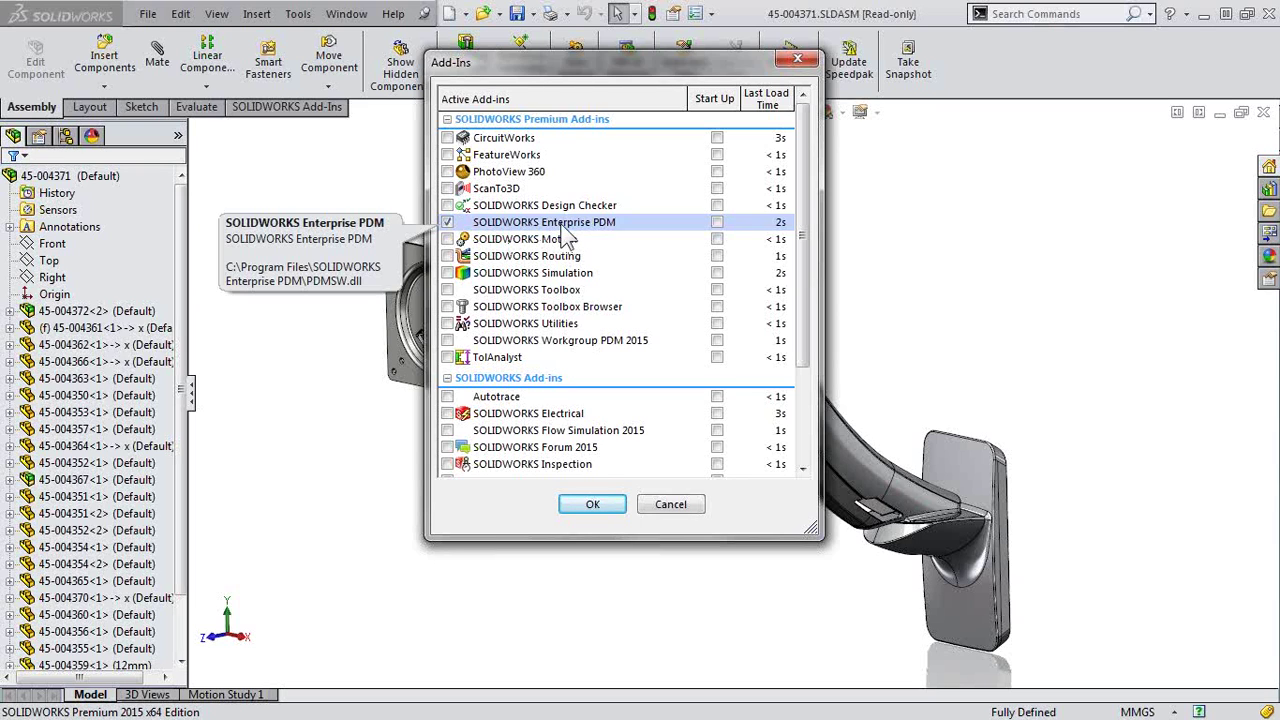
left_click(604, 512)
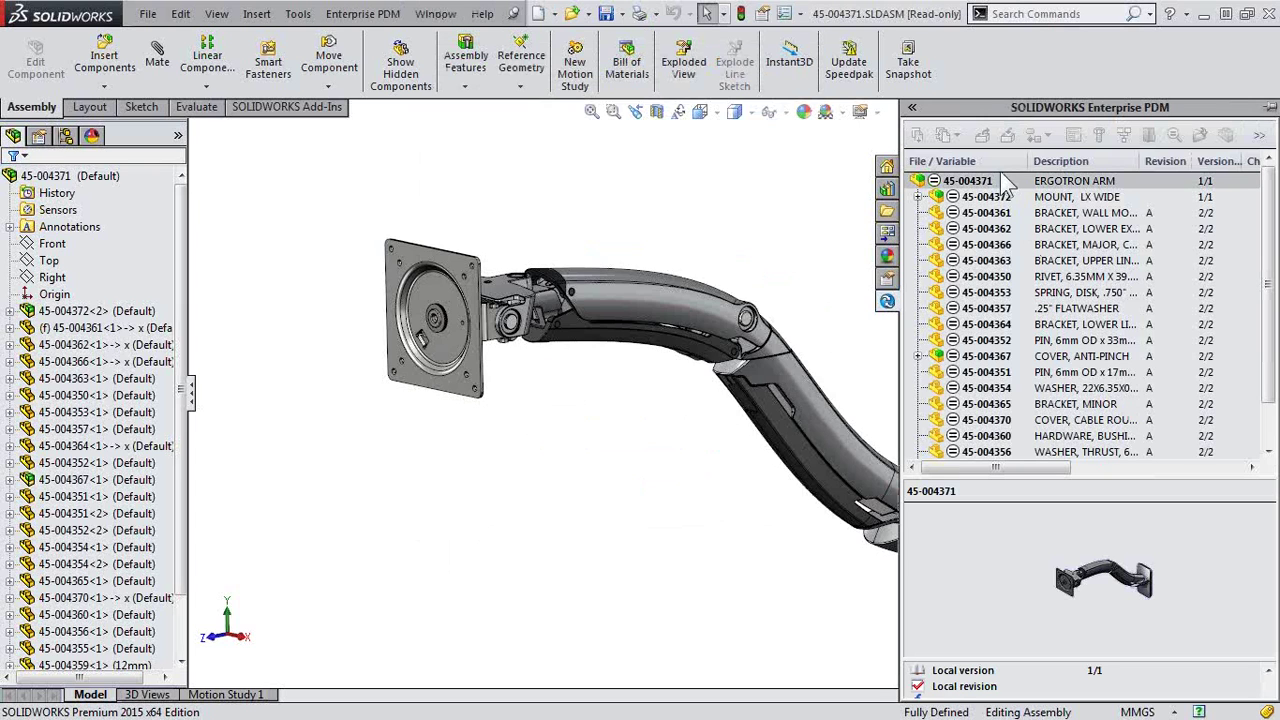
Check out the top-level 45-004371 assembly from the vault, then begin adding a new part
left_click(975, 183)
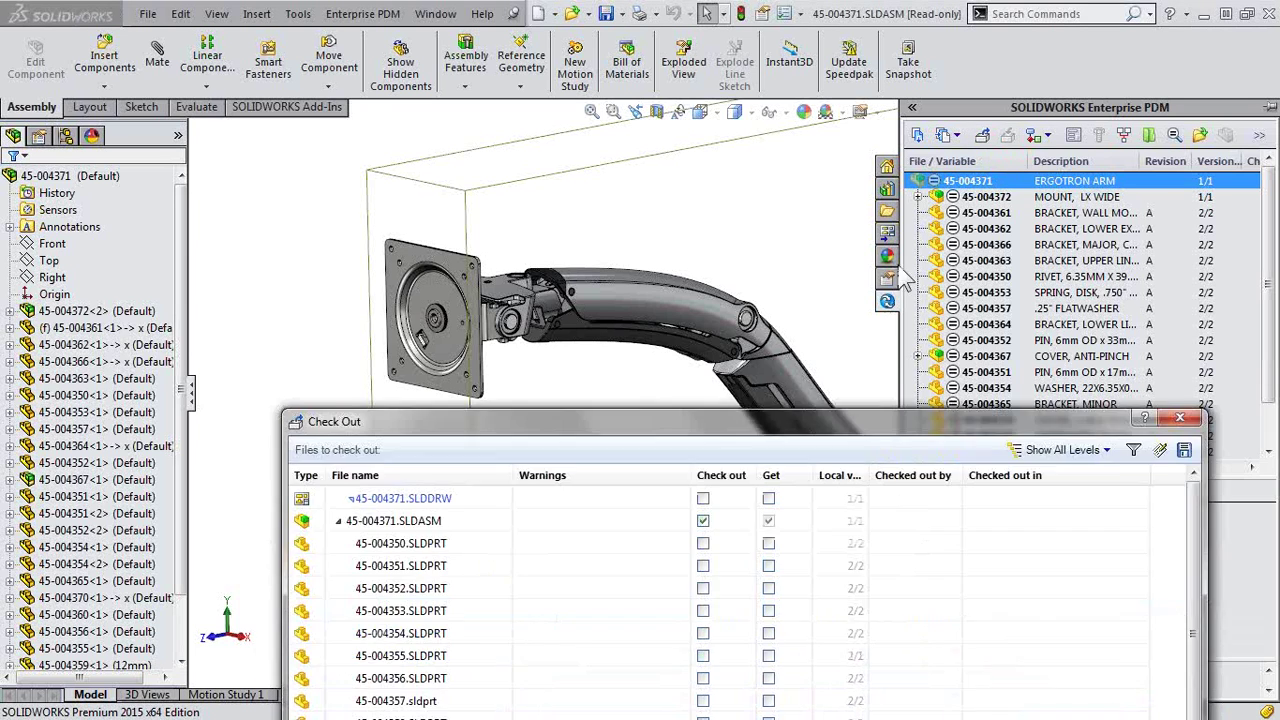
left_click_drag(895, 414, 780, 22)
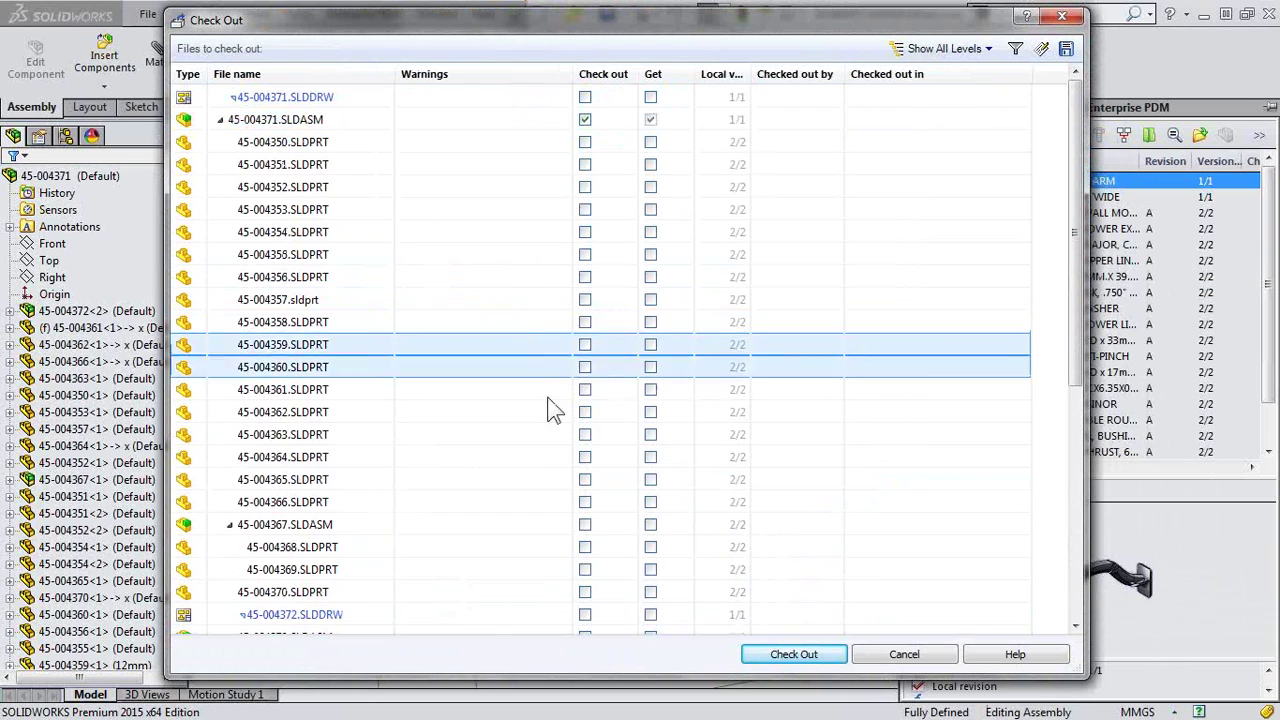
left_click(813, 662)
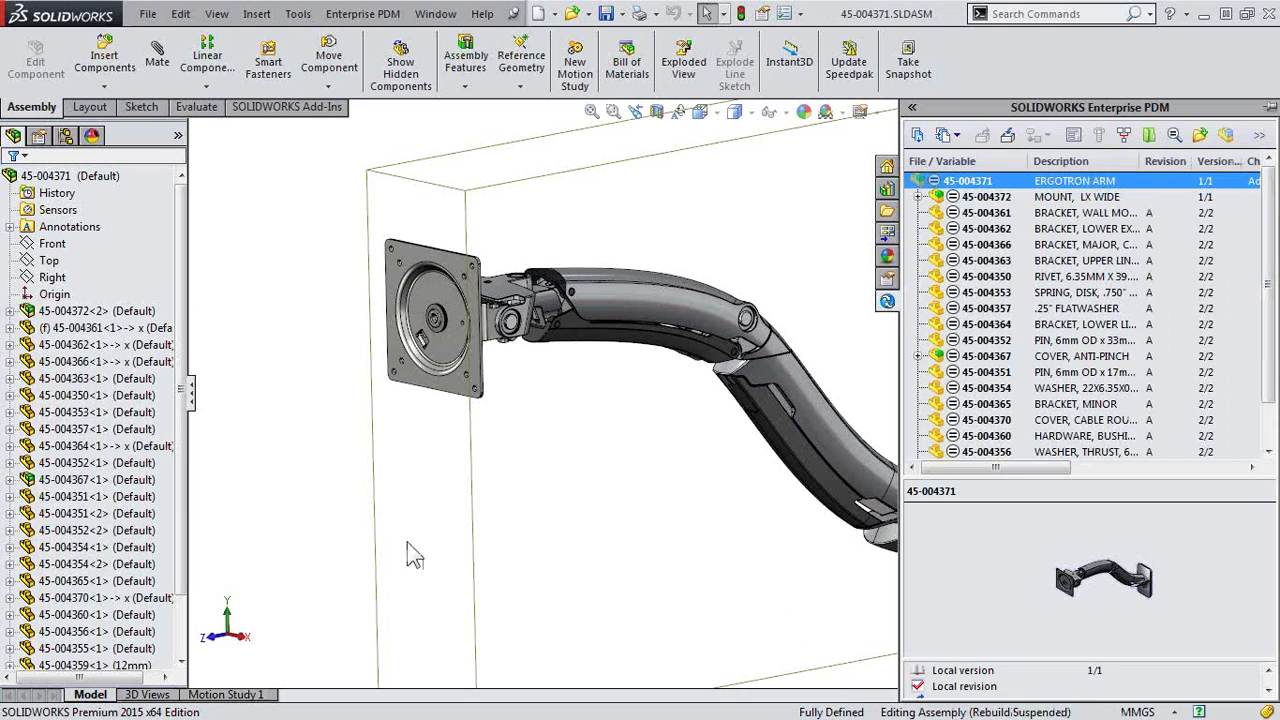
left_click(104, 86)
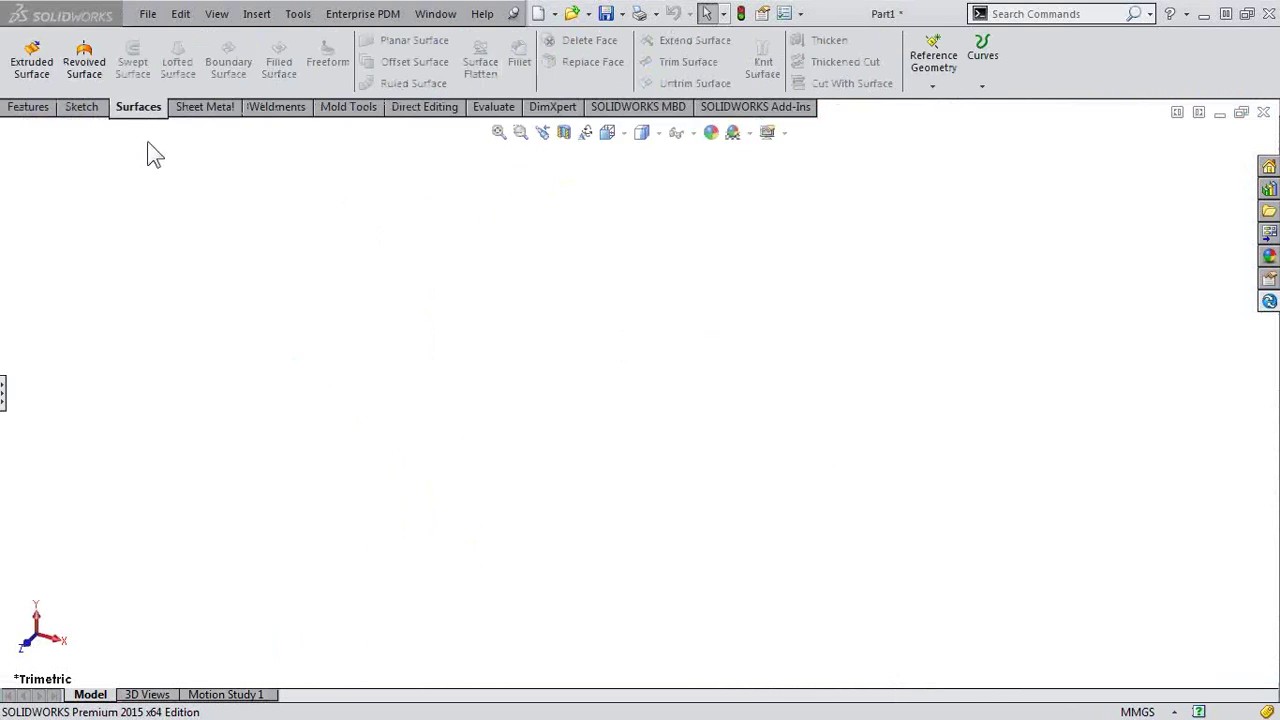
Save the new part as Part1.SLDPRT in DesignData > Projects > Ergotron Arm, described as PLATE, SPACER
key("ctrl+s")
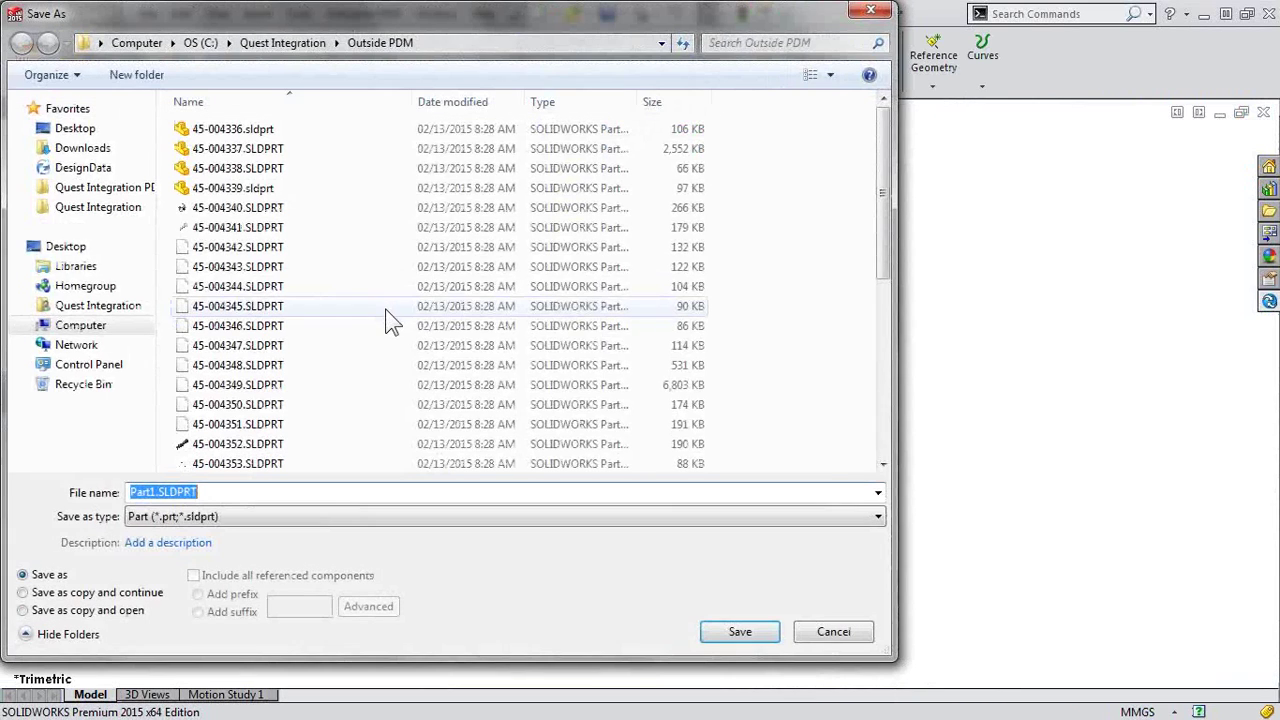
left_click(70, 167)
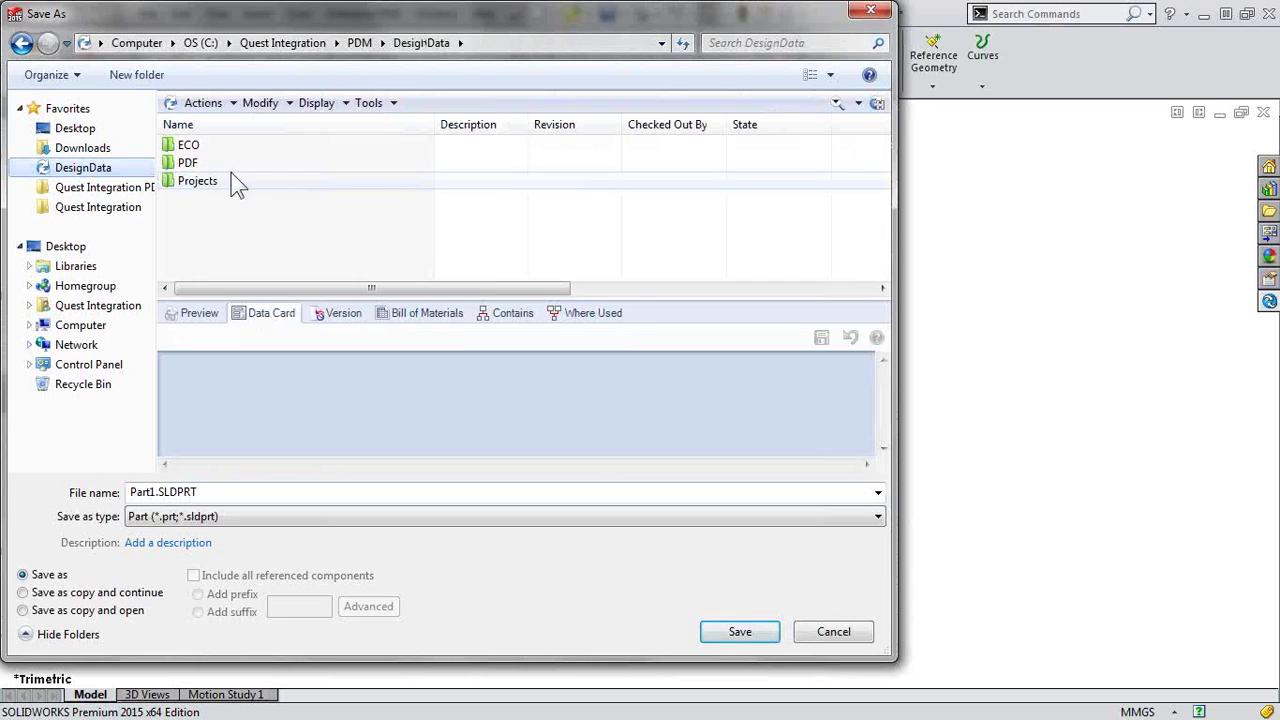
double_click(226, 181)
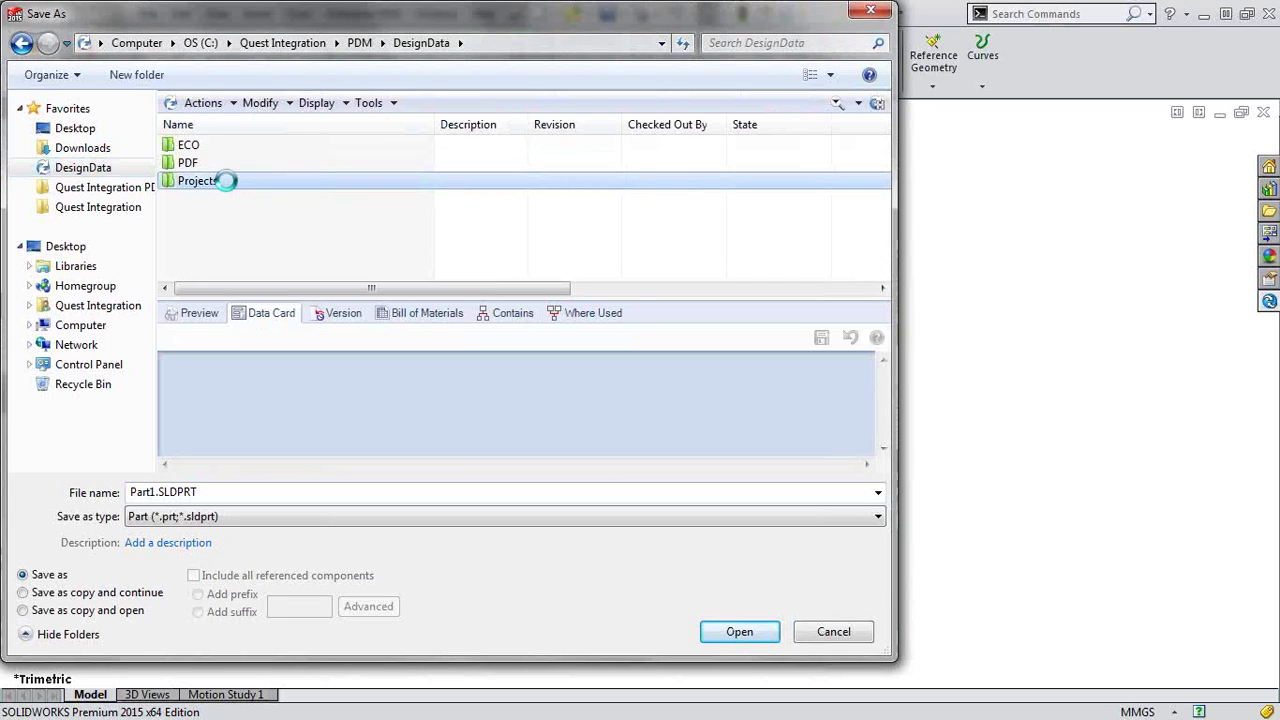
double_click(227, 168)
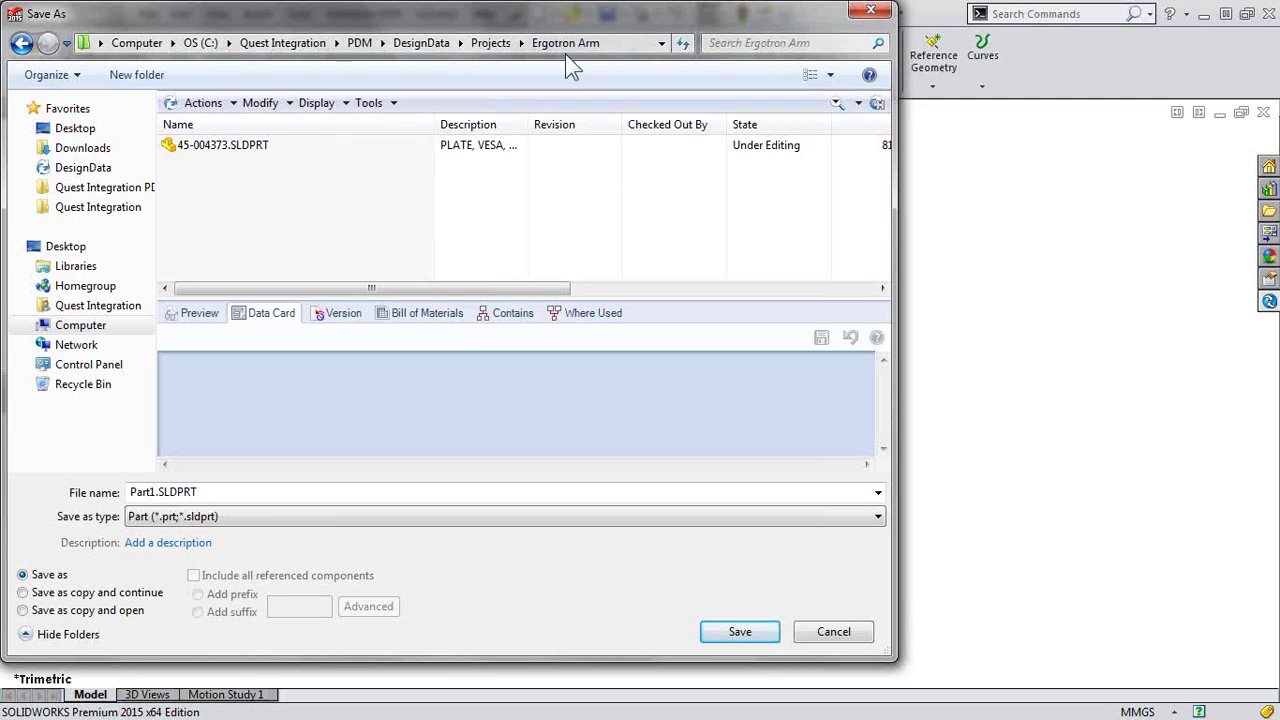
left_click(195, 543)
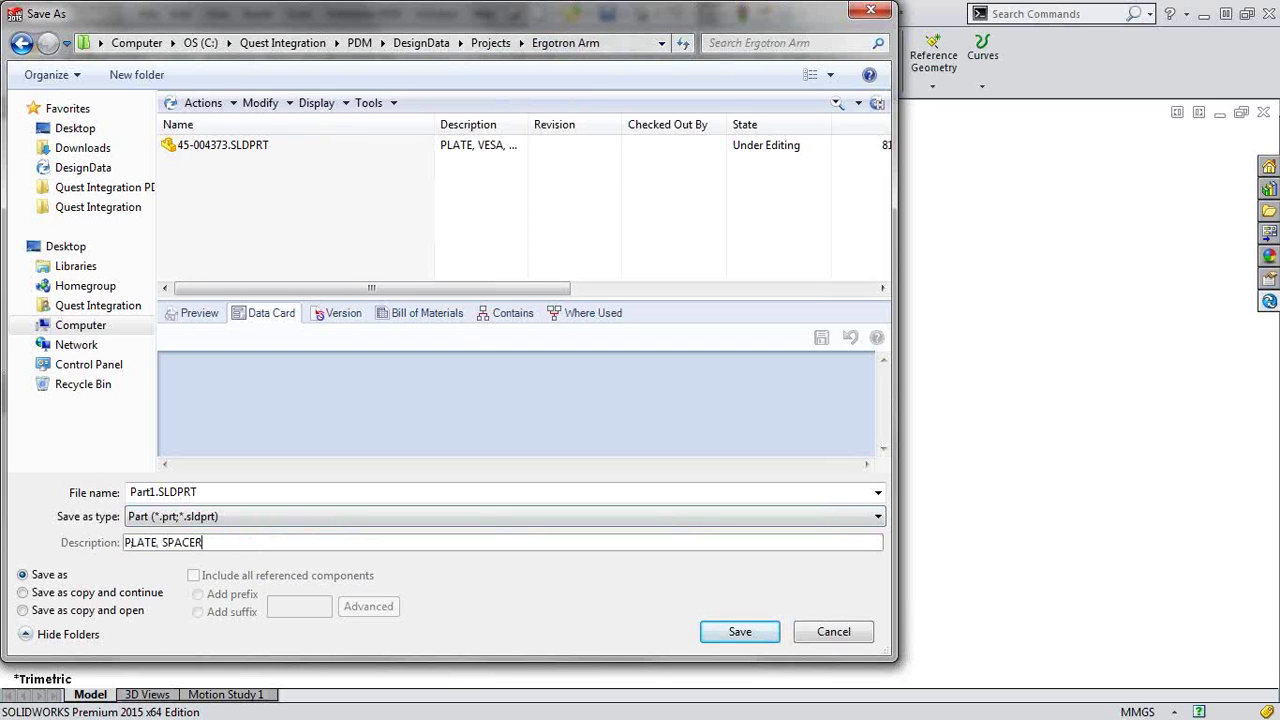
left_click(743, 633)
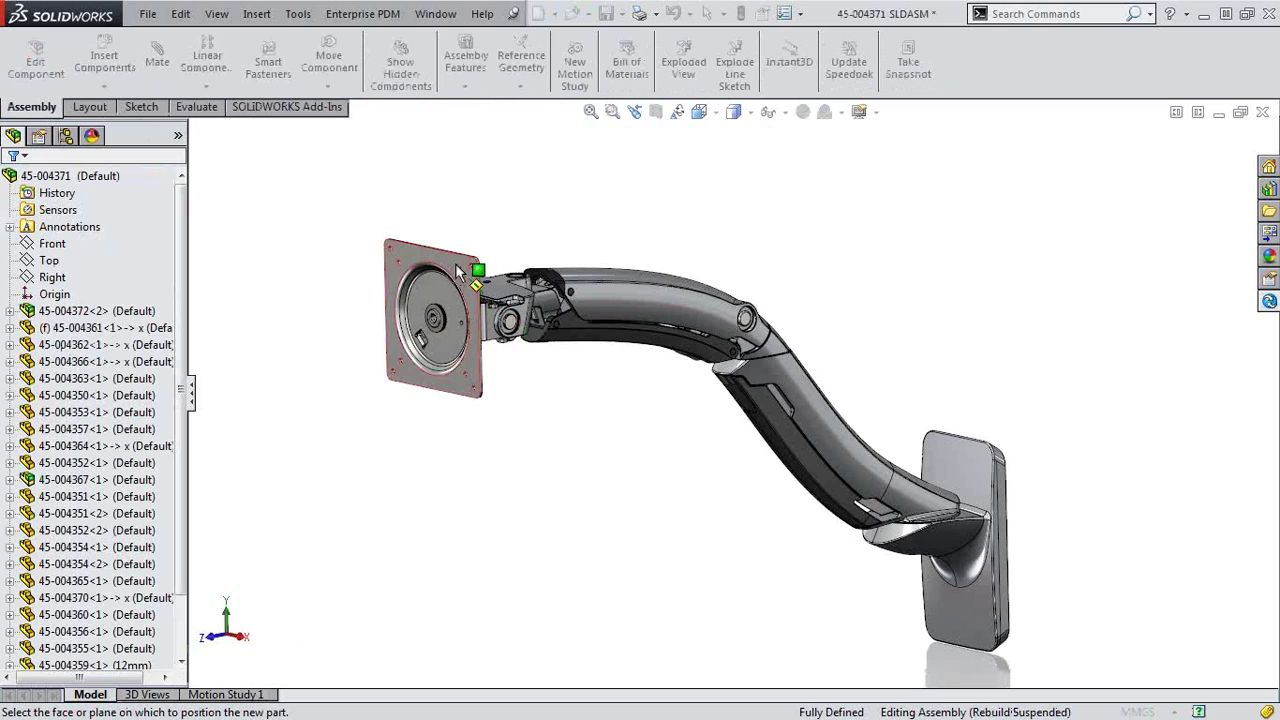
Place the new part on the mounting plate face and copy that face as a 0 mm offset surface
left_click(460, 272)
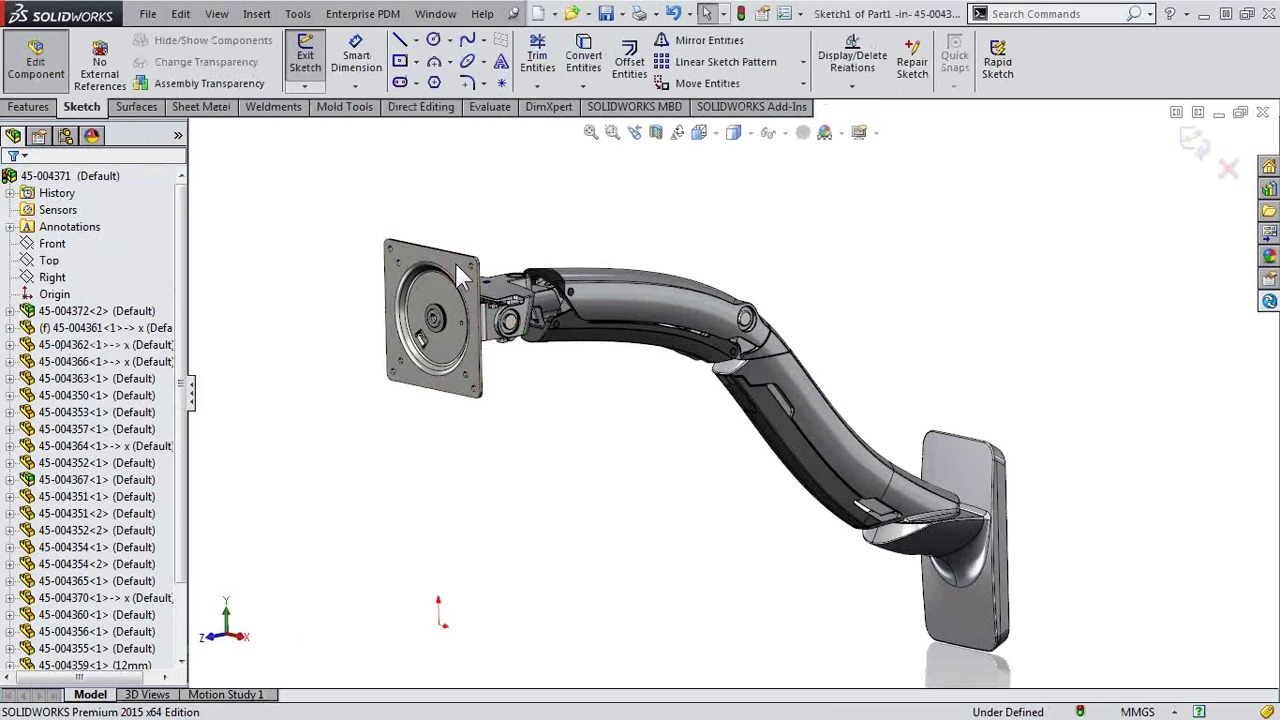
left_click(1196, 146)
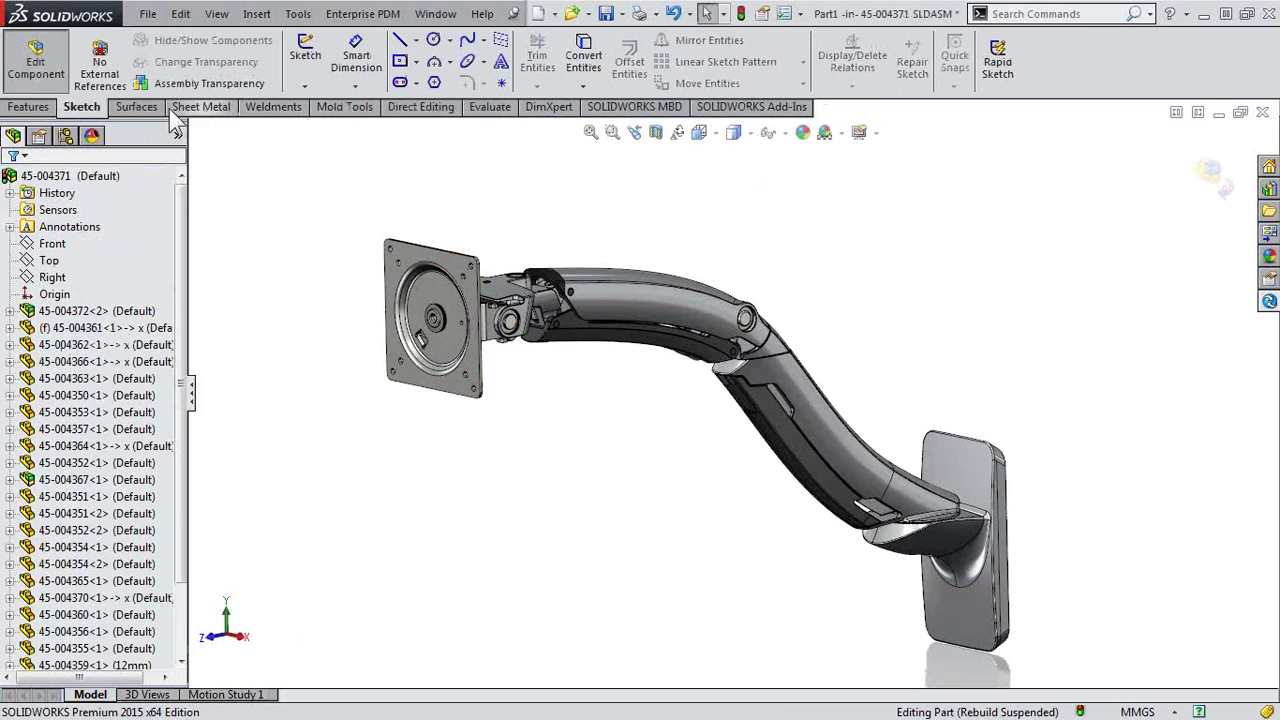
left_click(138, 107)
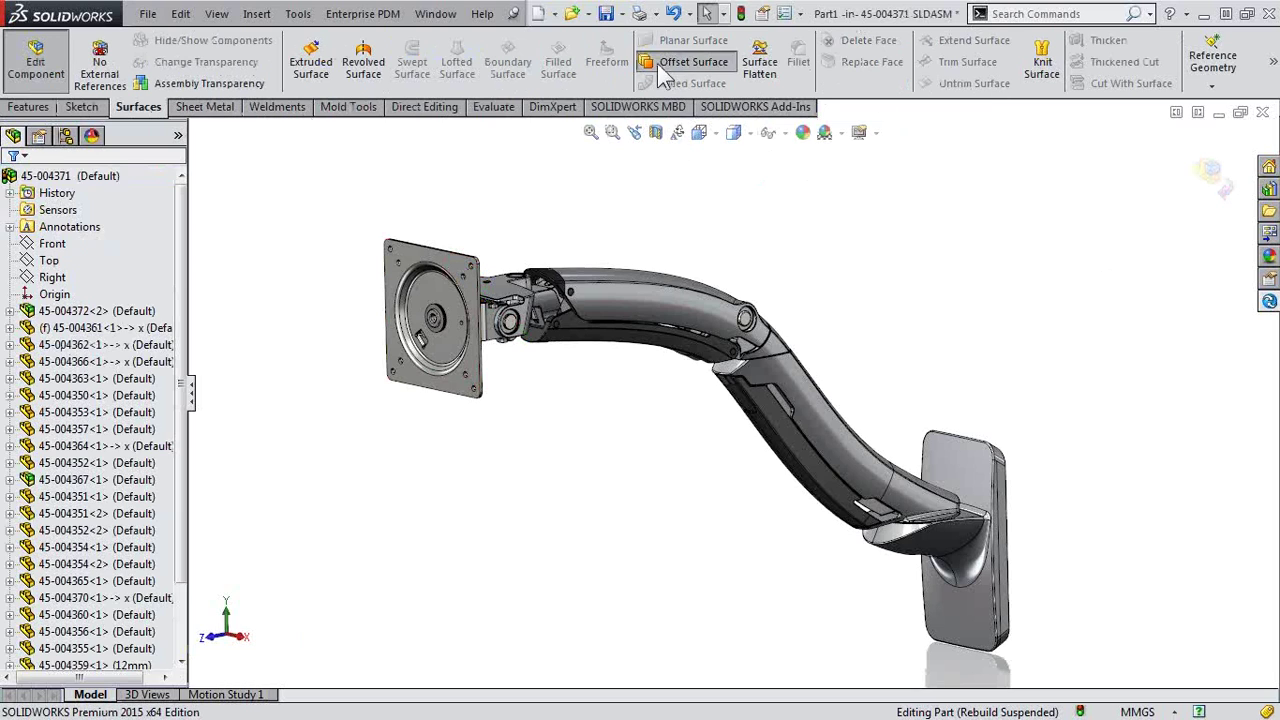
left_click(690, 61)
left_click(458, 268)
double_click(60, 295)
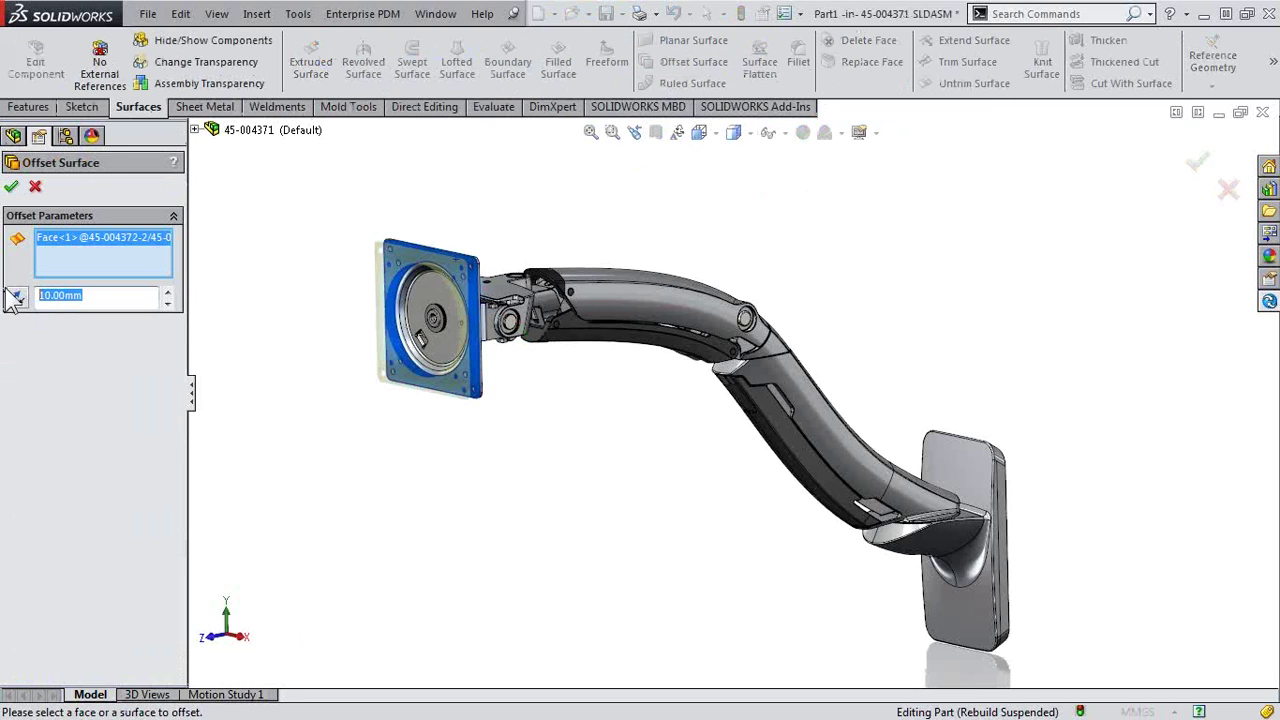
type("0")
key("Return")
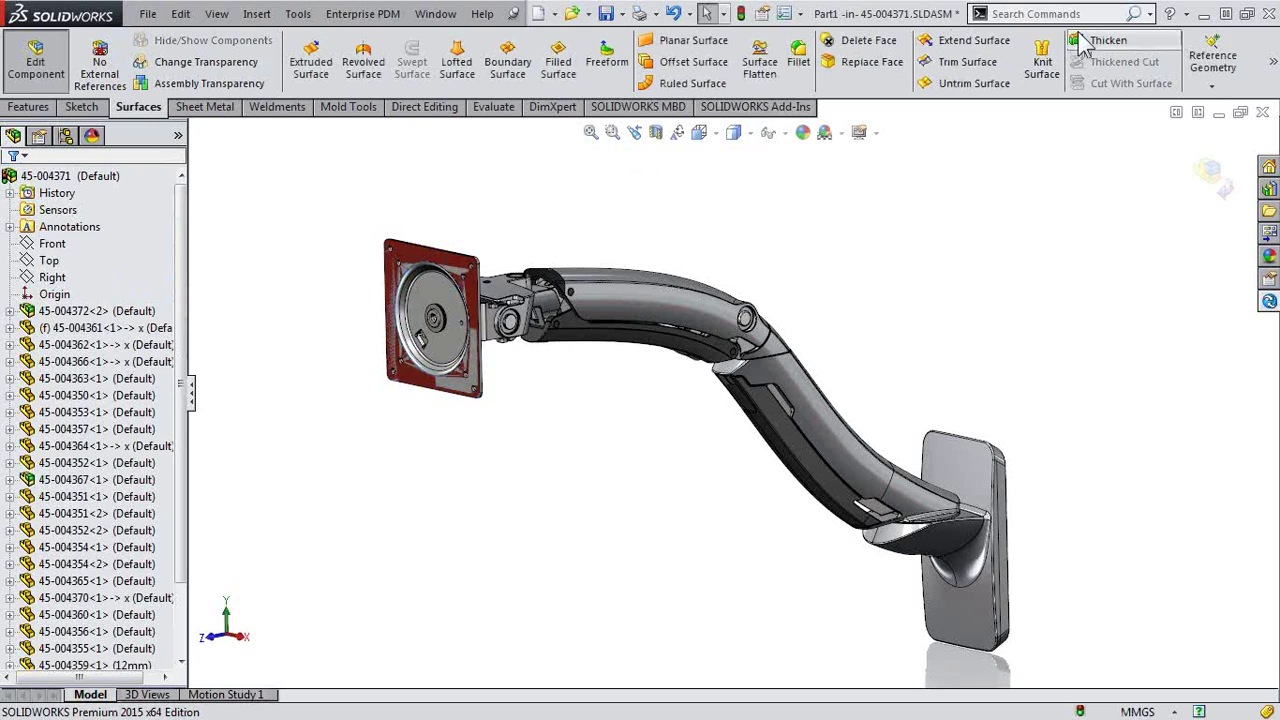
Thicken the copied surface by 5 mm, return to the assembly and save it
left_click(1097, 41)
left_click_drag(107, 312, 12, 310)
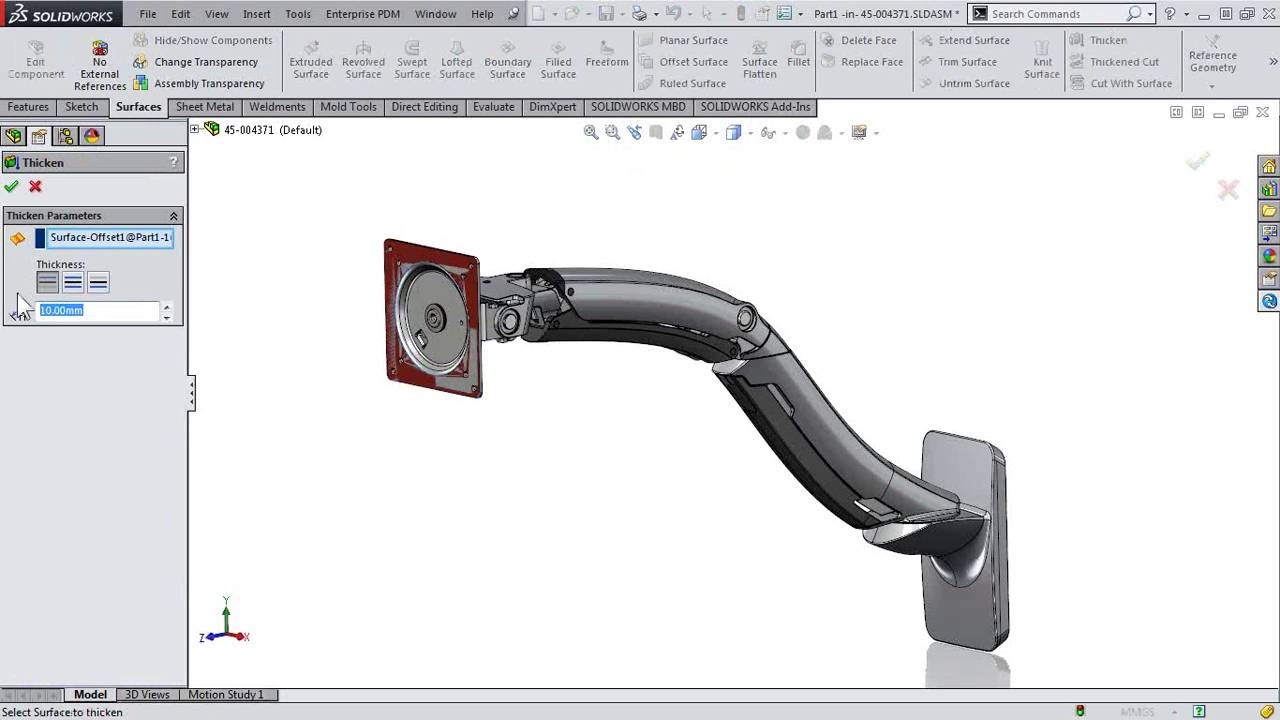
type("5")
key("Return")
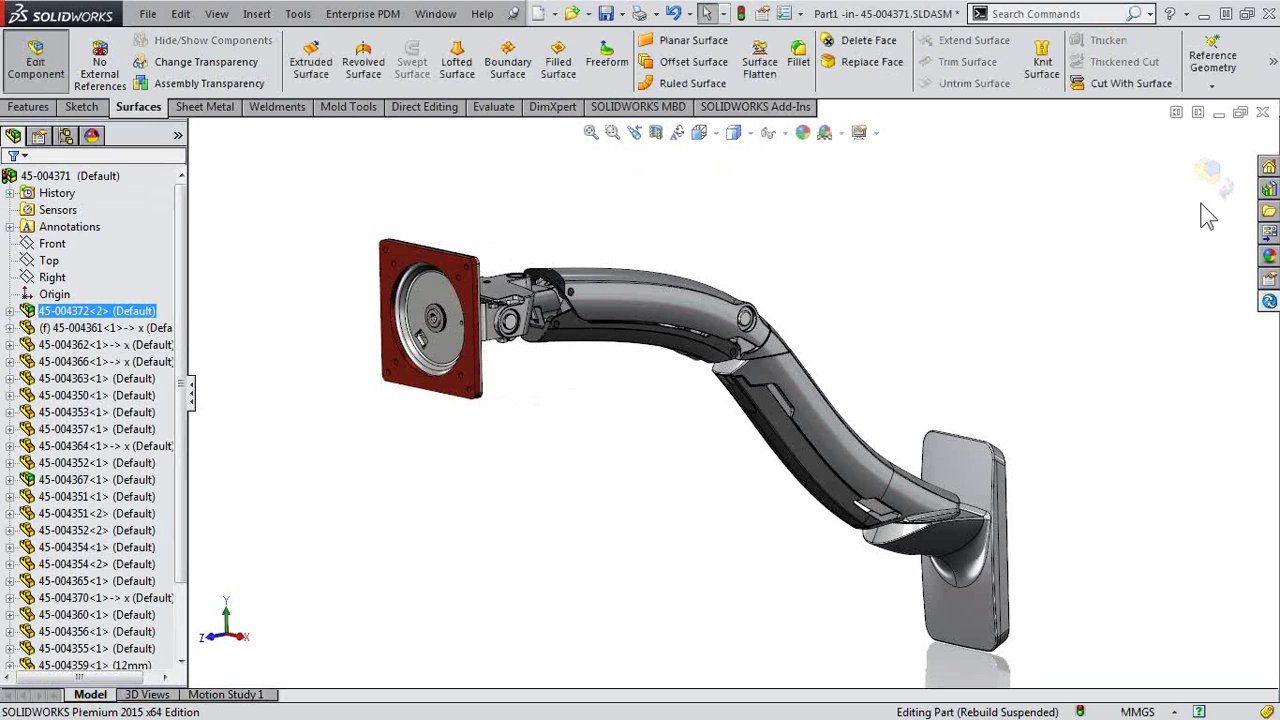
left_click(1211, 173)
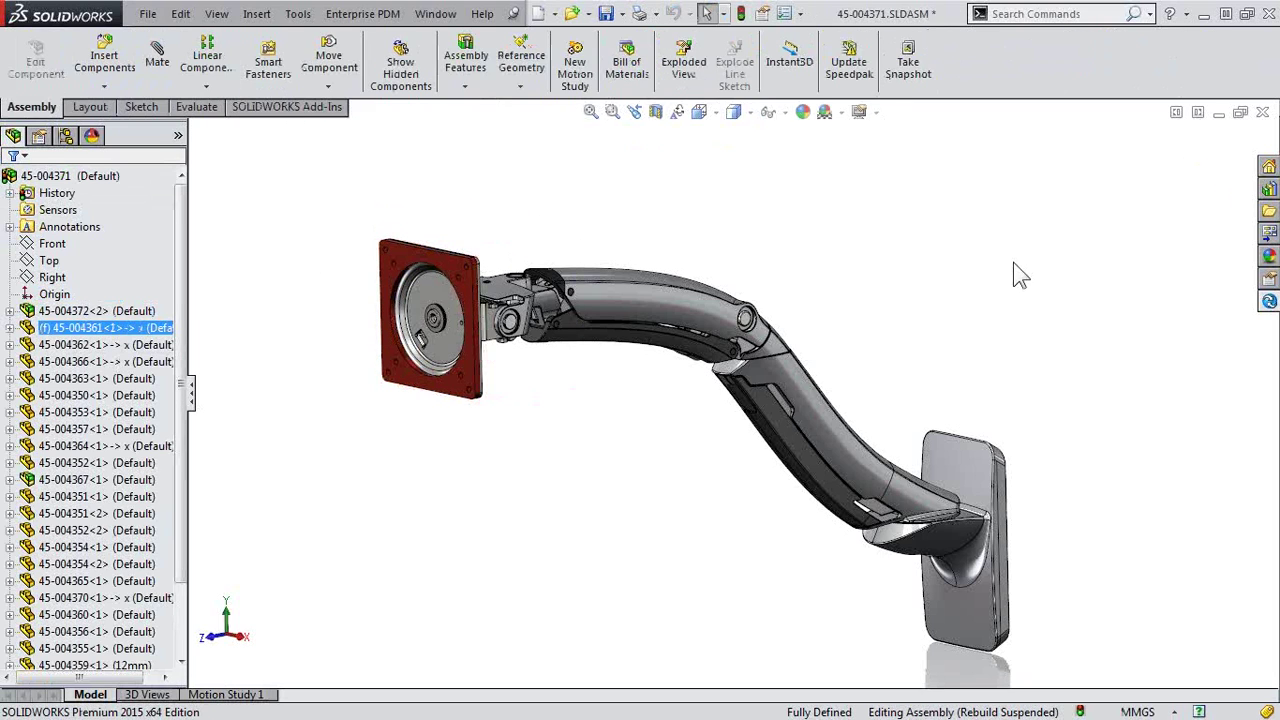
left_click(606, 13)
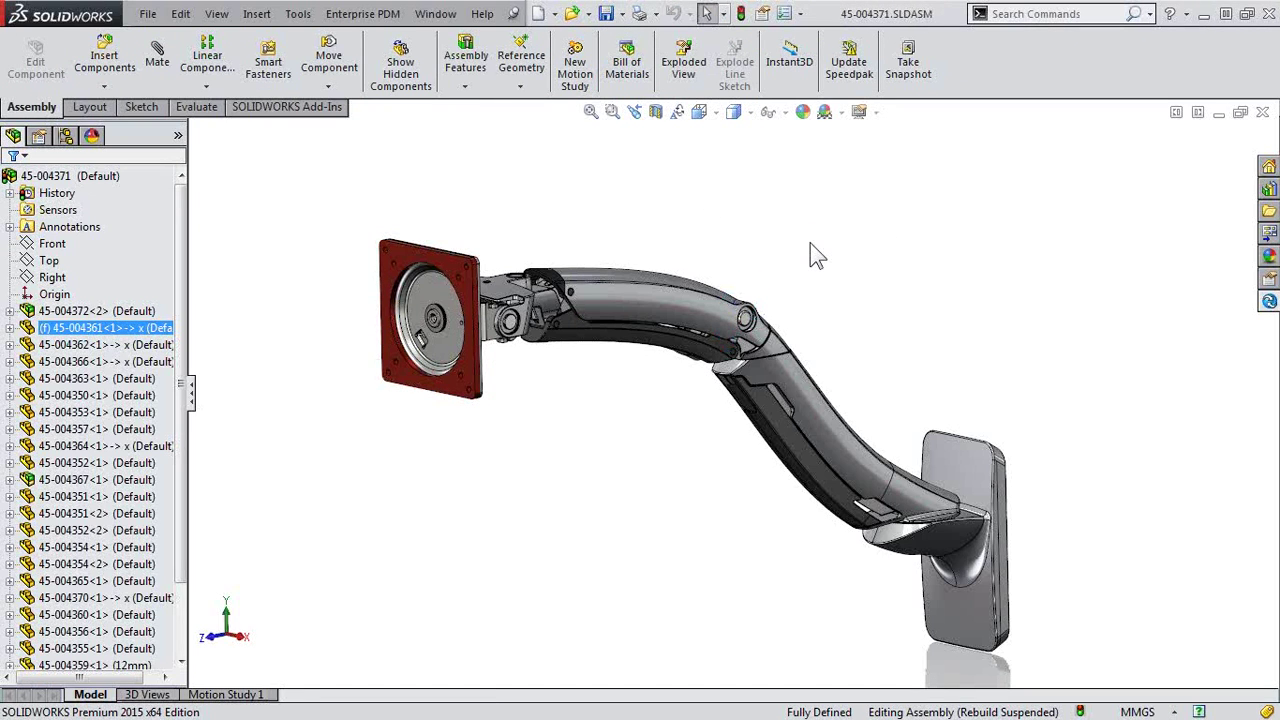
Check the assembly and Part1.SLDPRT into the vault, then close the assembly
left_click(1268, 301)
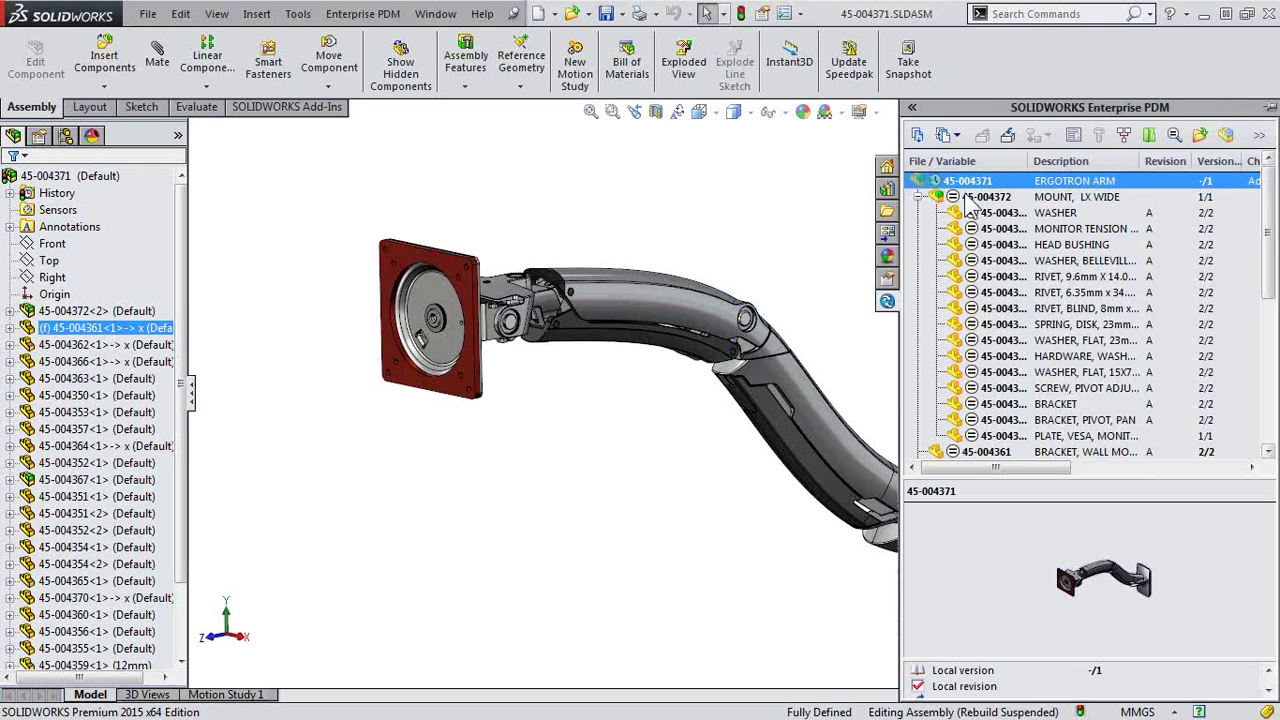
left_click(1008, 137)
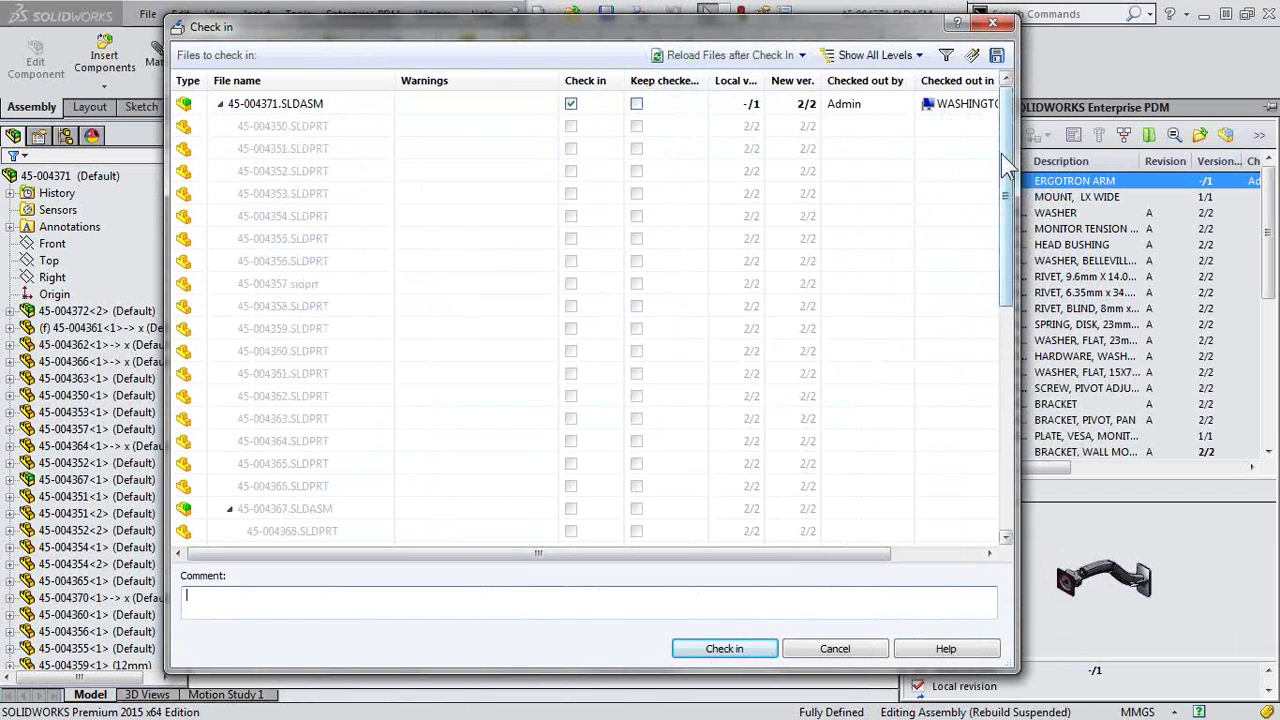
left_click_drag(1006, 160, 1006, 400)
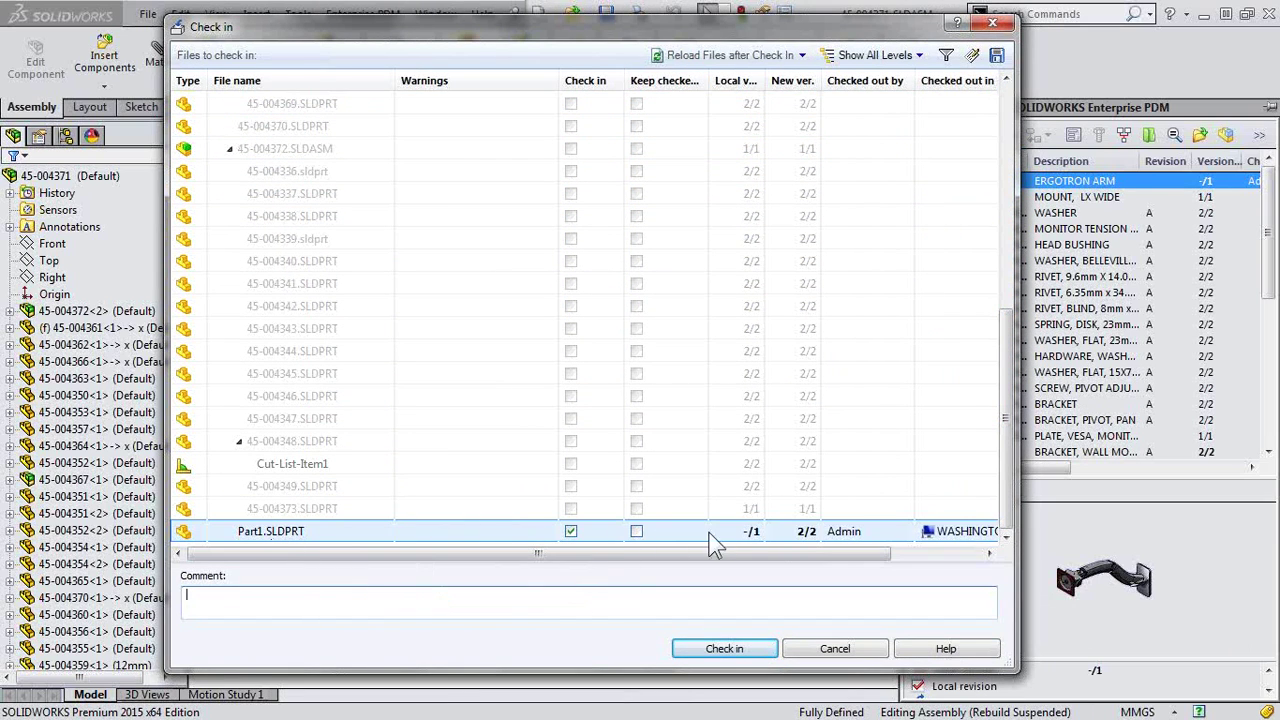
left_click(760, 655)
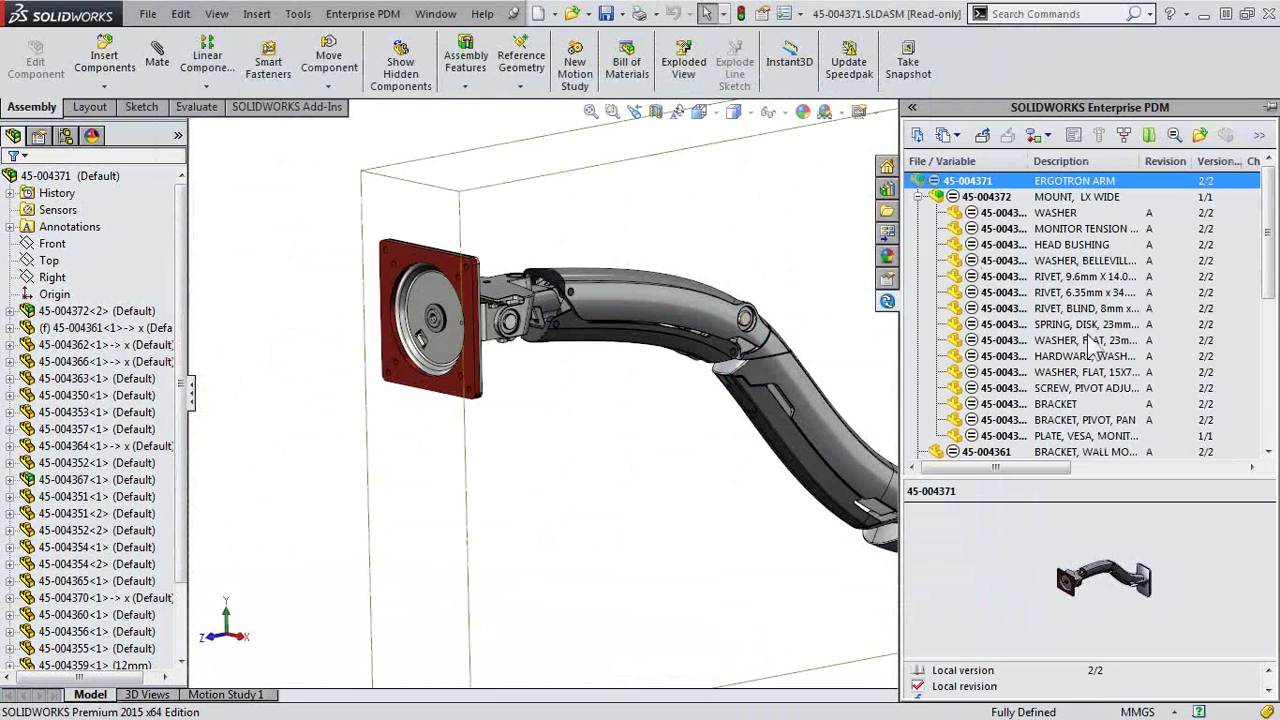
left_click(549, 480)
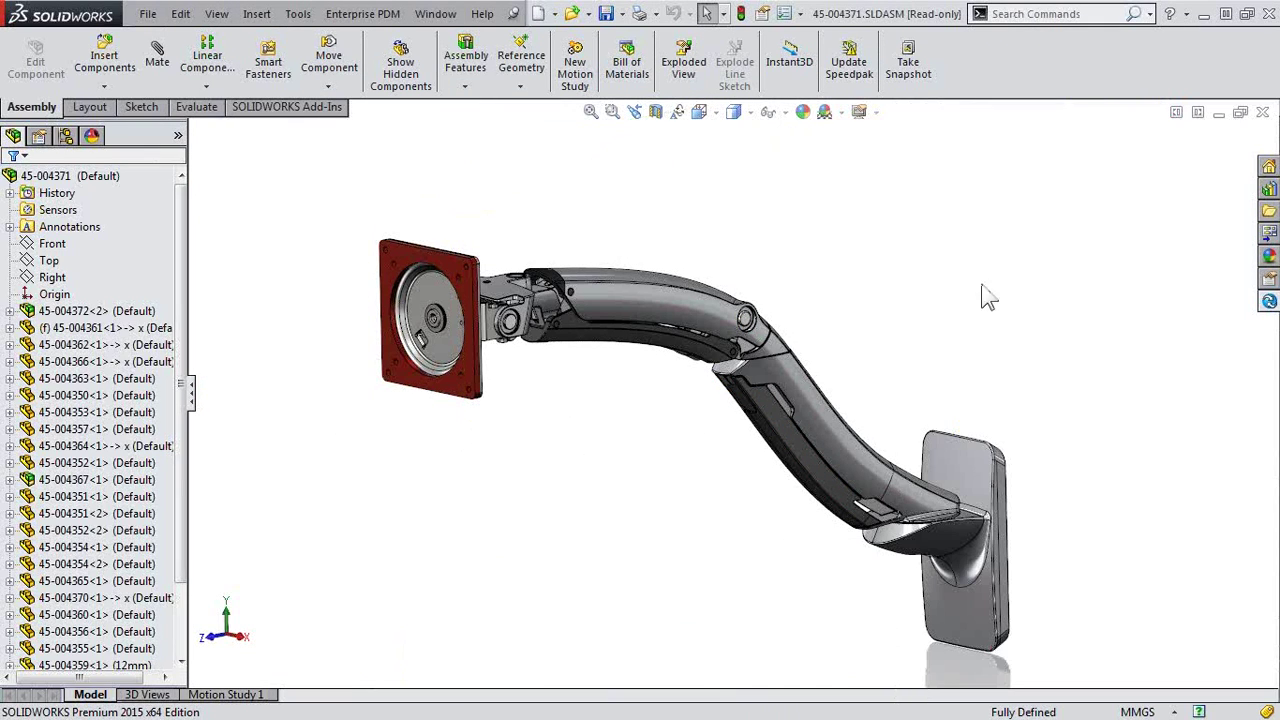
left_click(1263, 113)
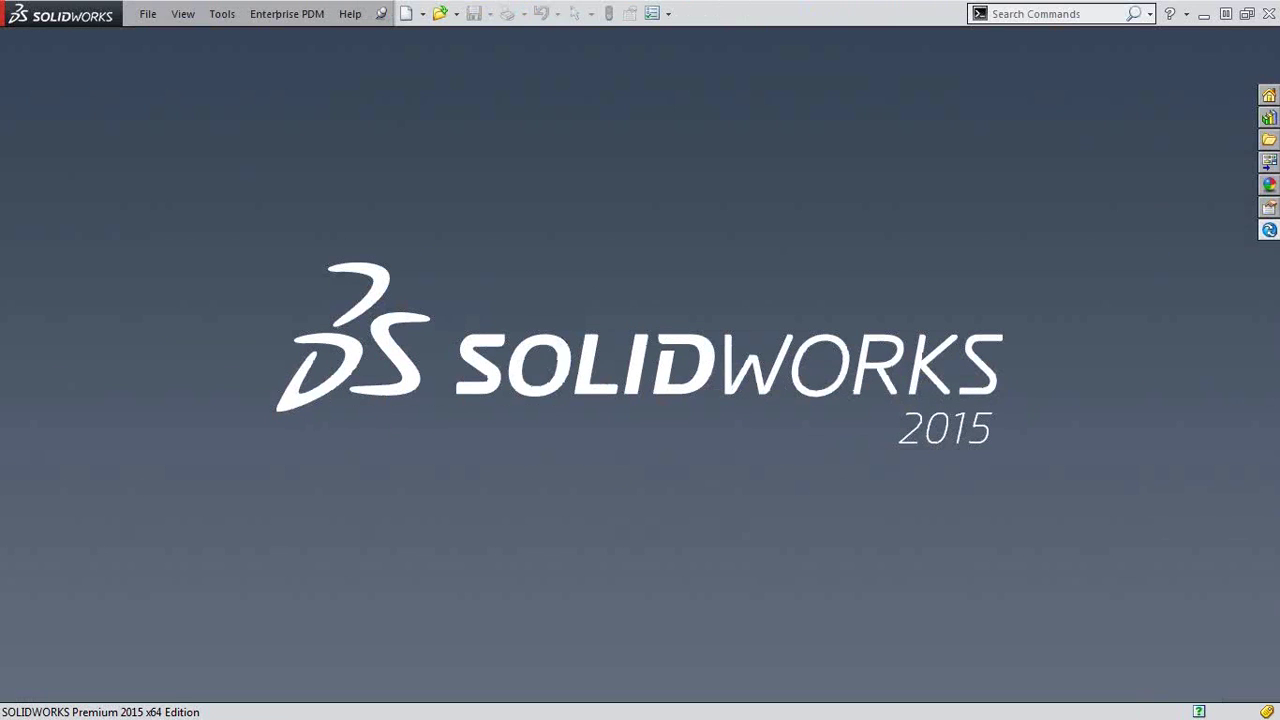
Rename Part1.SLDPRT to 123456 in the Ergotron Arm vault folder
key("alt+Tab")
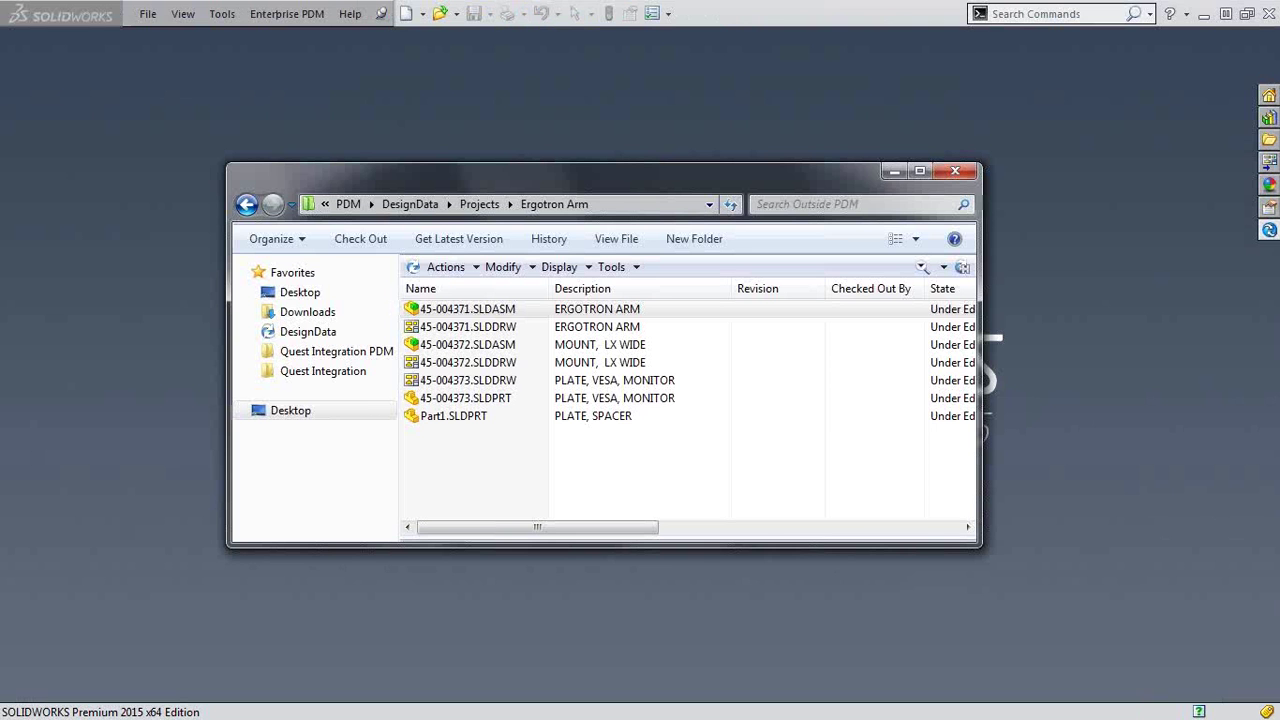
left_click(450, 420)
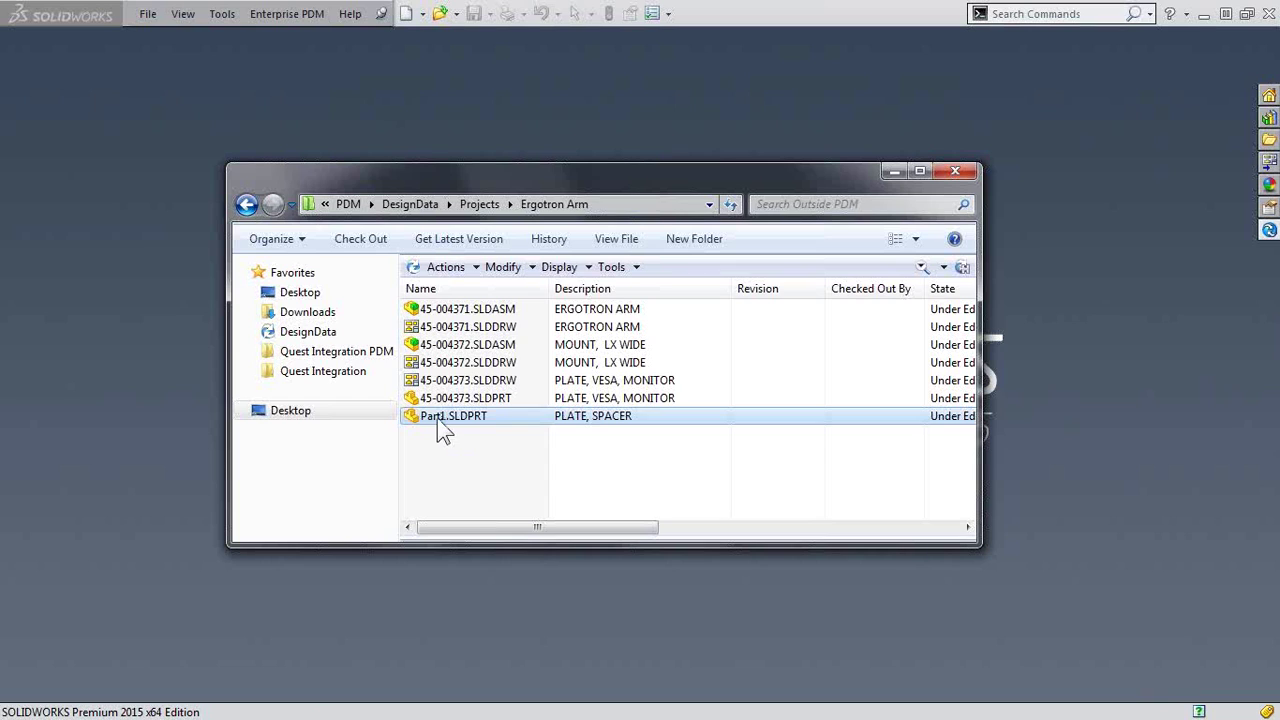
left_click(441, 418)
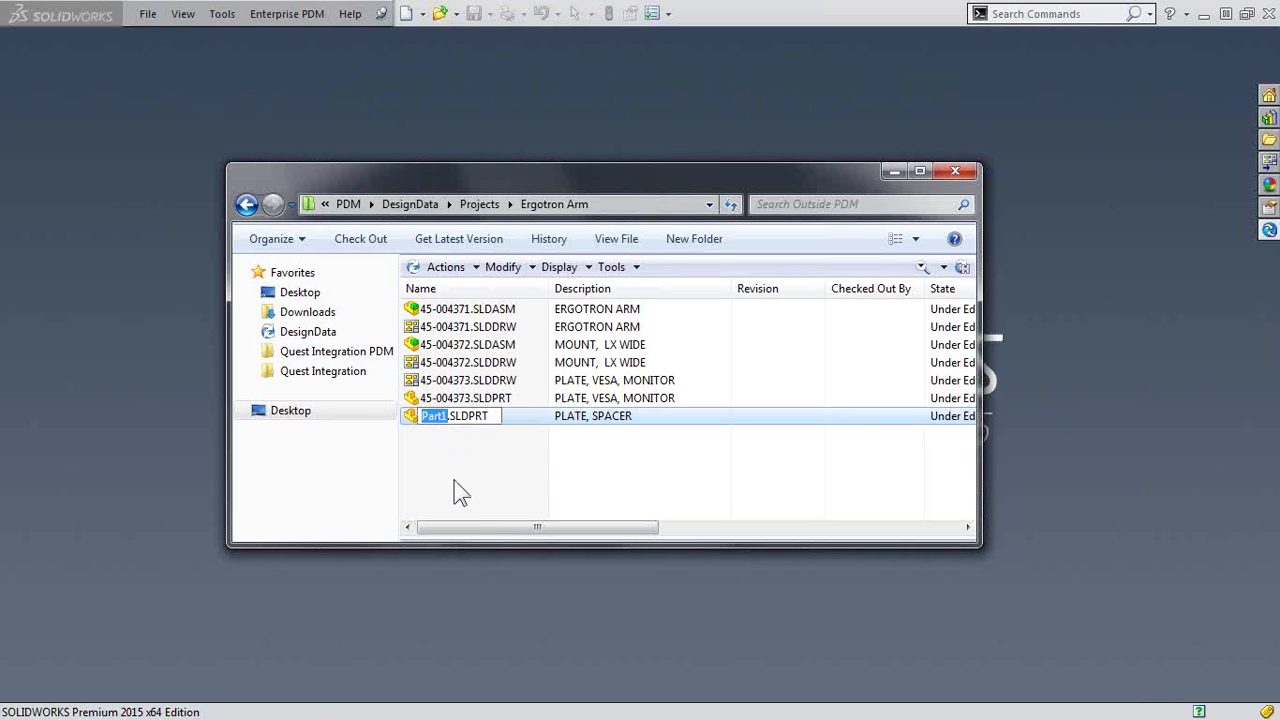
type("123456")
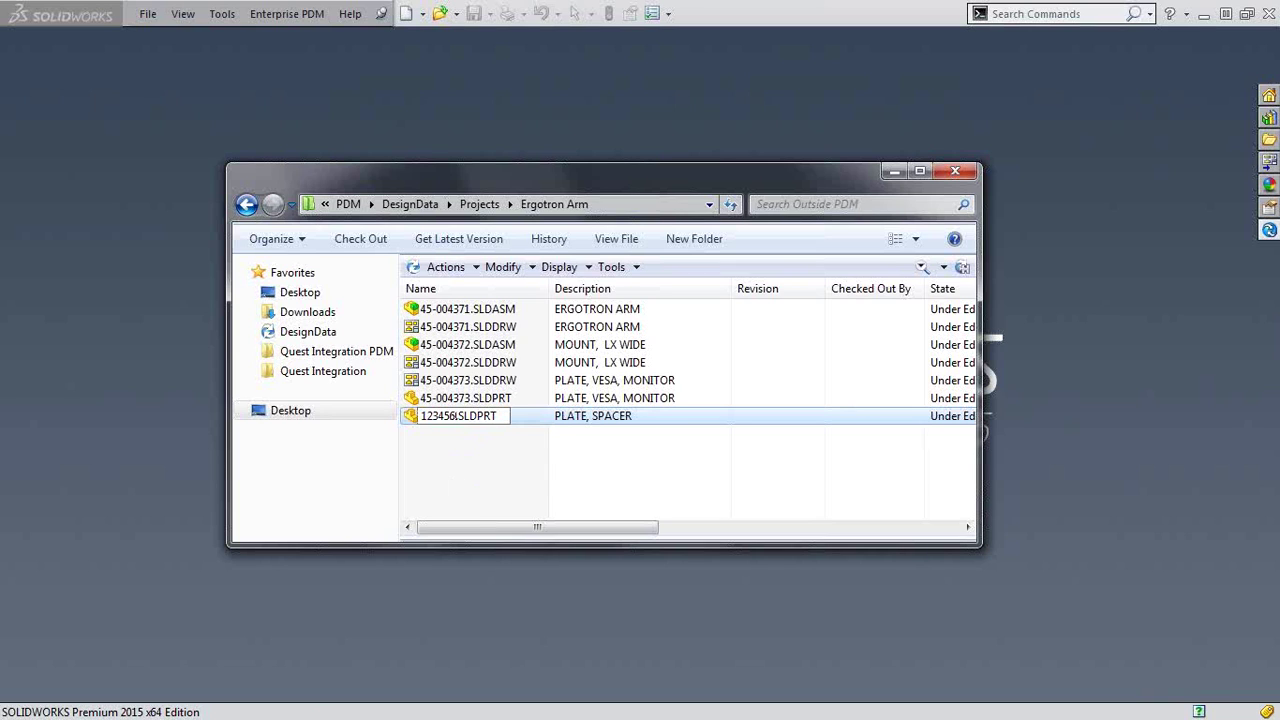
key("Return")
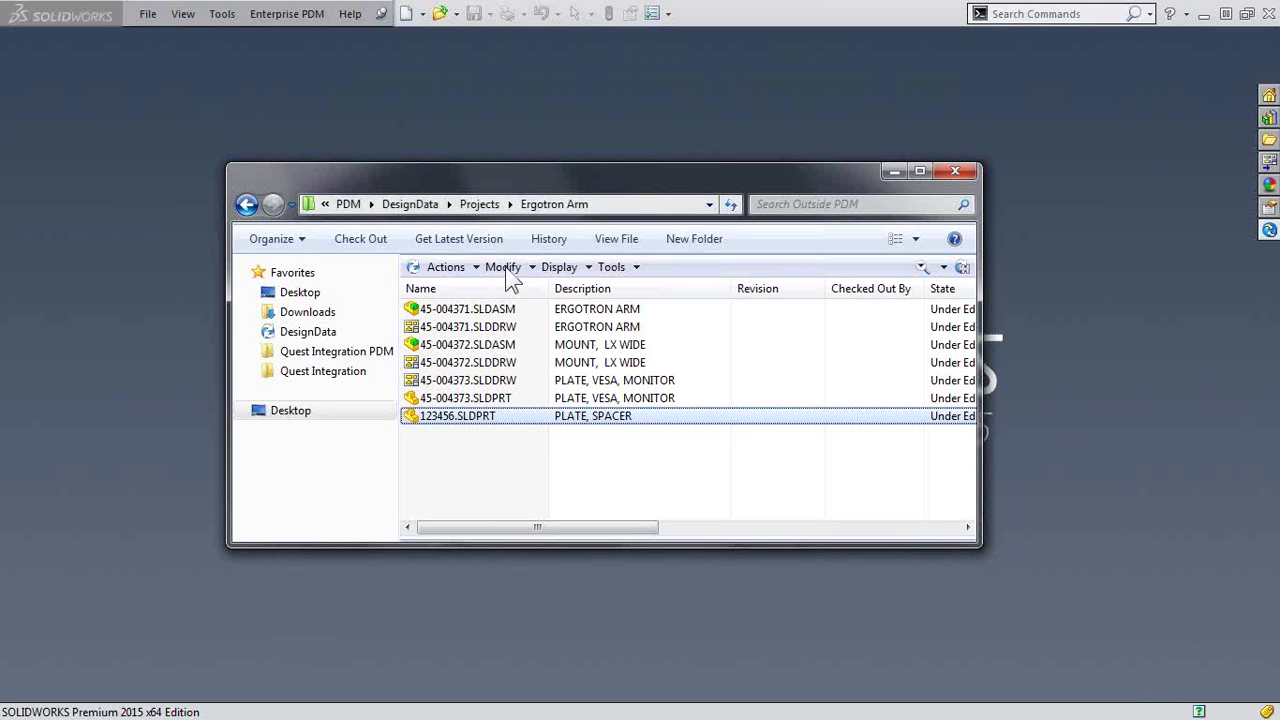
Move 123456.SLDPRT into the Projects folder, then reopen the 45-004371 assembly from Ergotron Arm
left_click(479, 204)
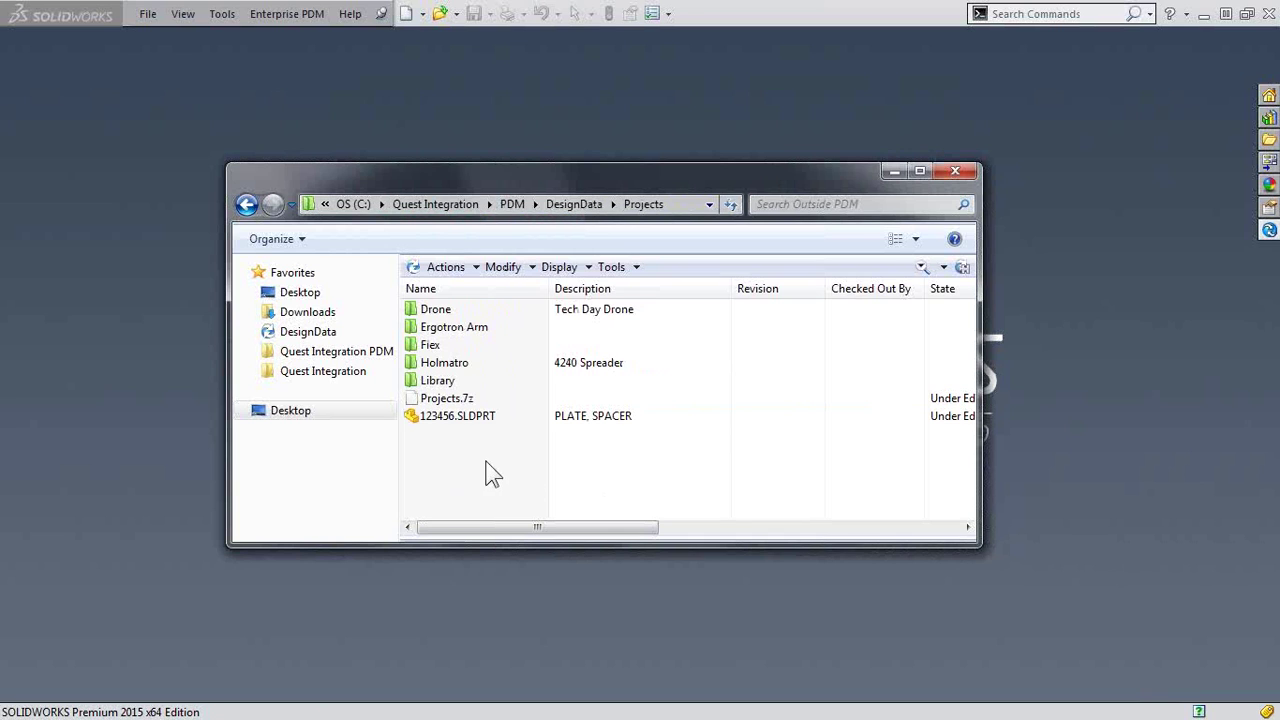
double_click(450, 327)
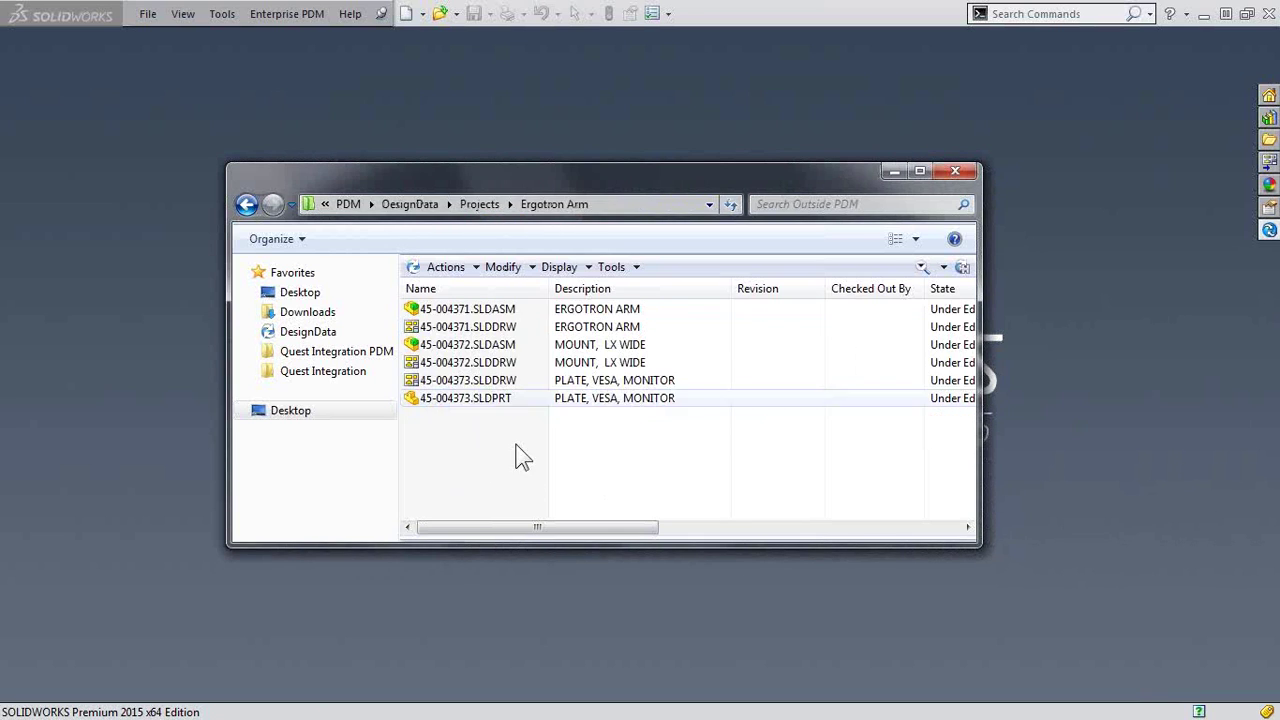
double_click(477, 310)
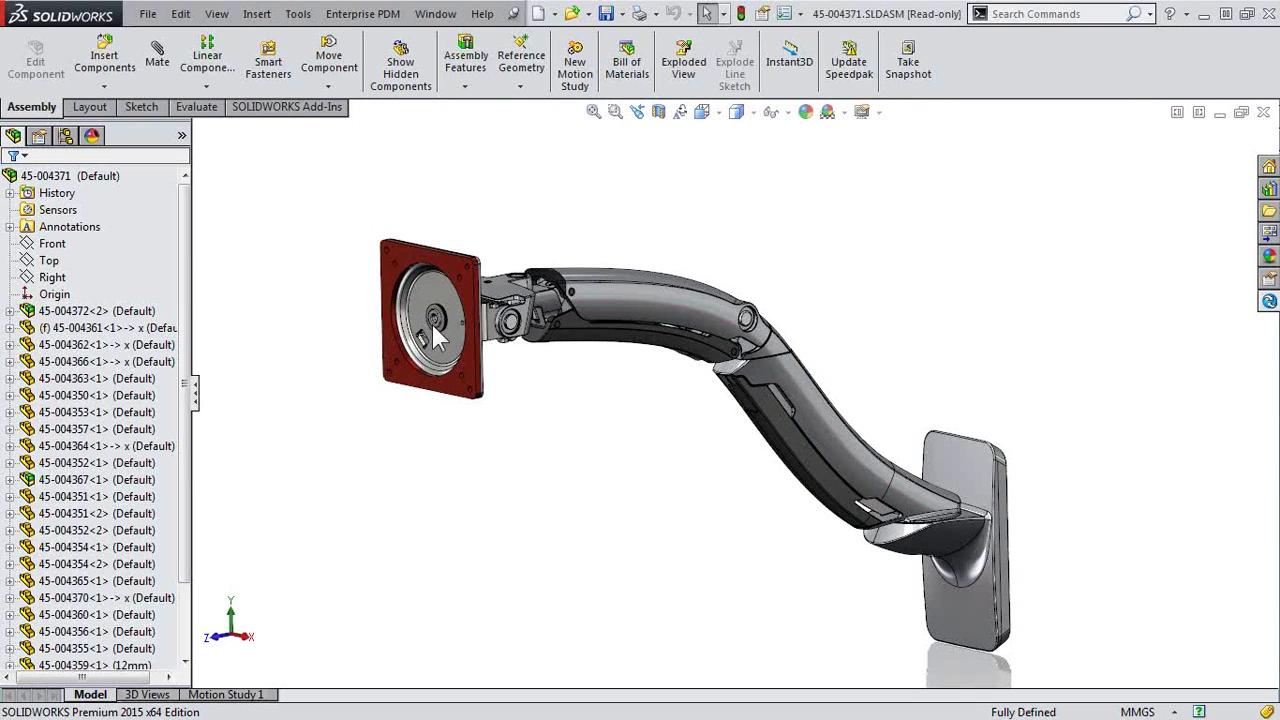
scroll(190, 400, "down", 3)
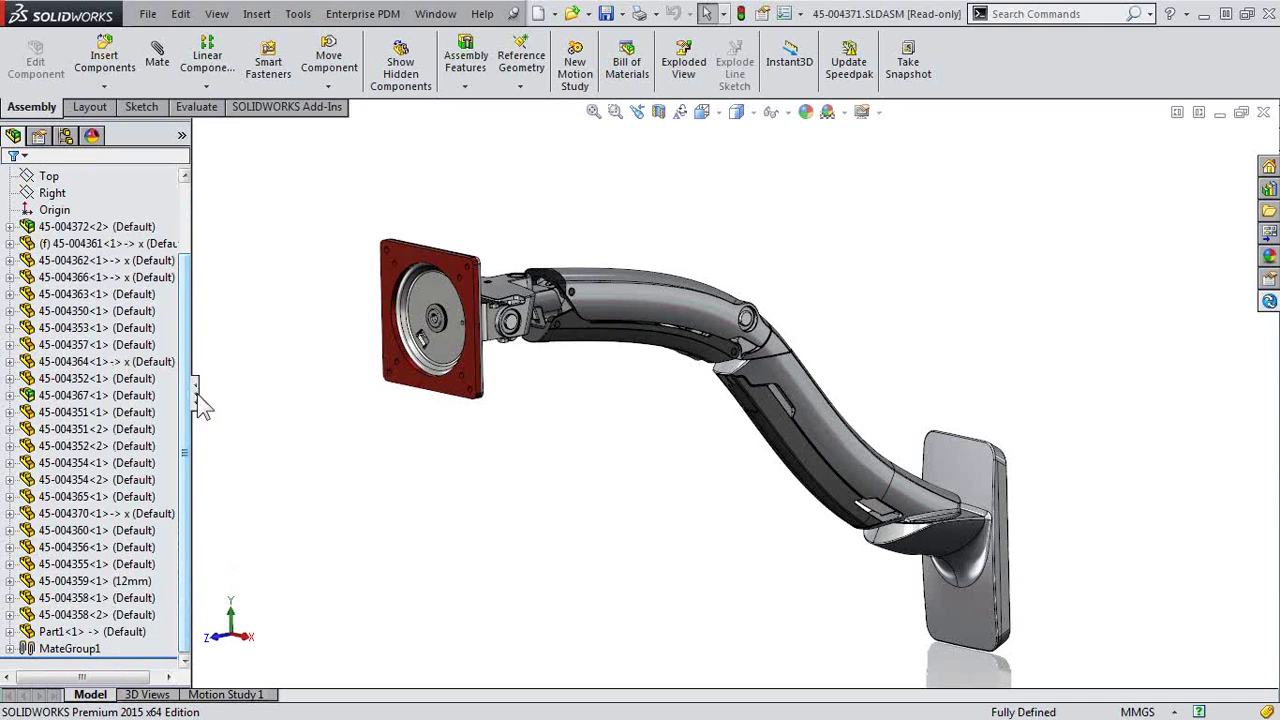
scroll(188, 640, "up", 3)
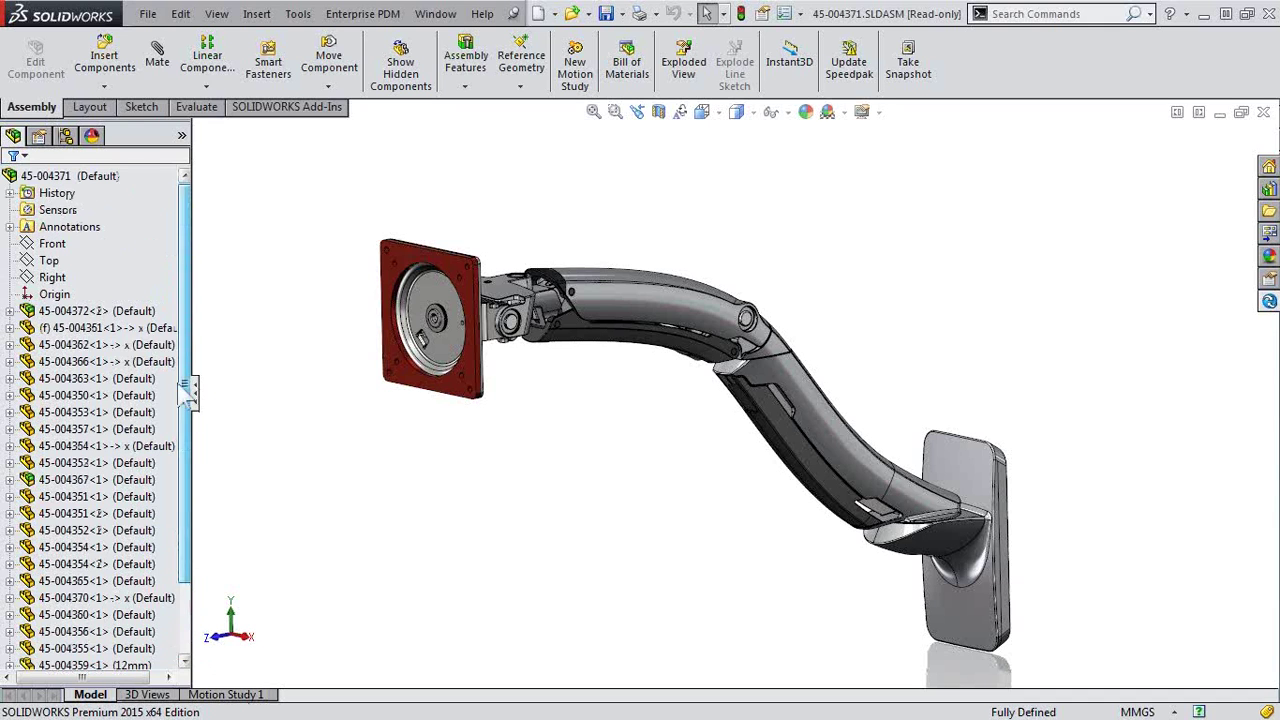
left_click(145, 14)
left_click(226, 432)
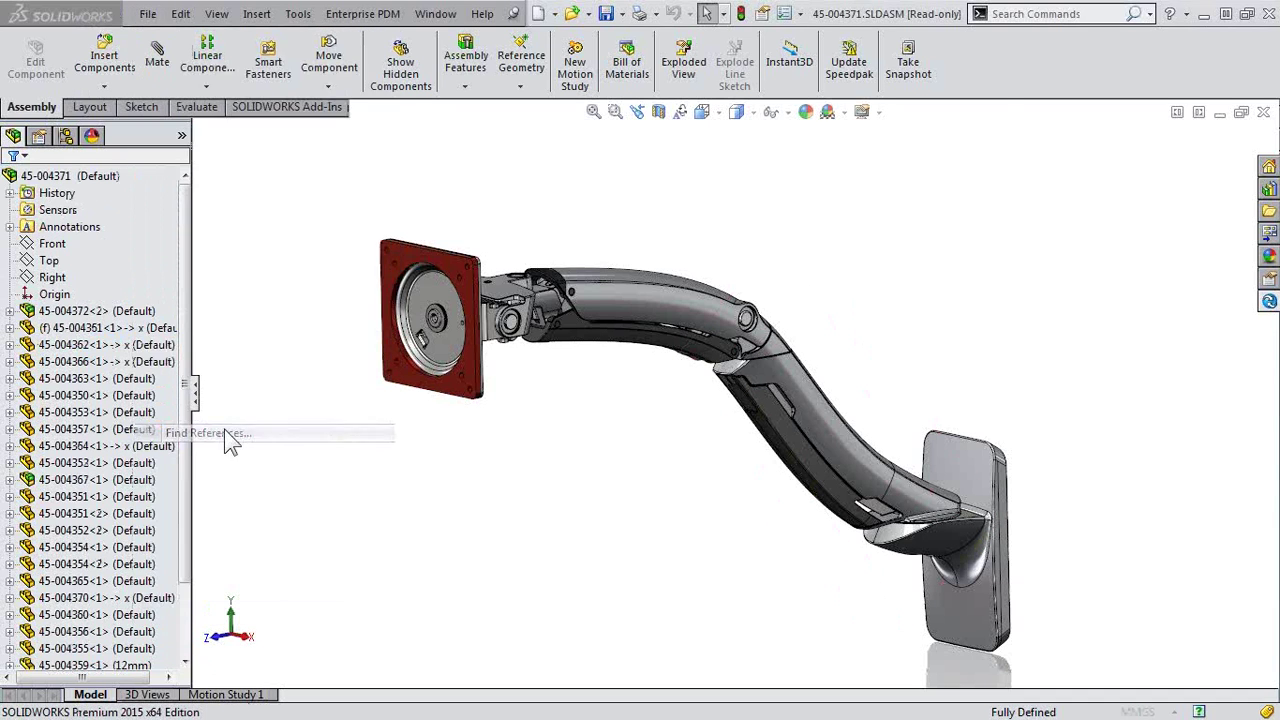
left_click_drag(982, 157, 988, 288)
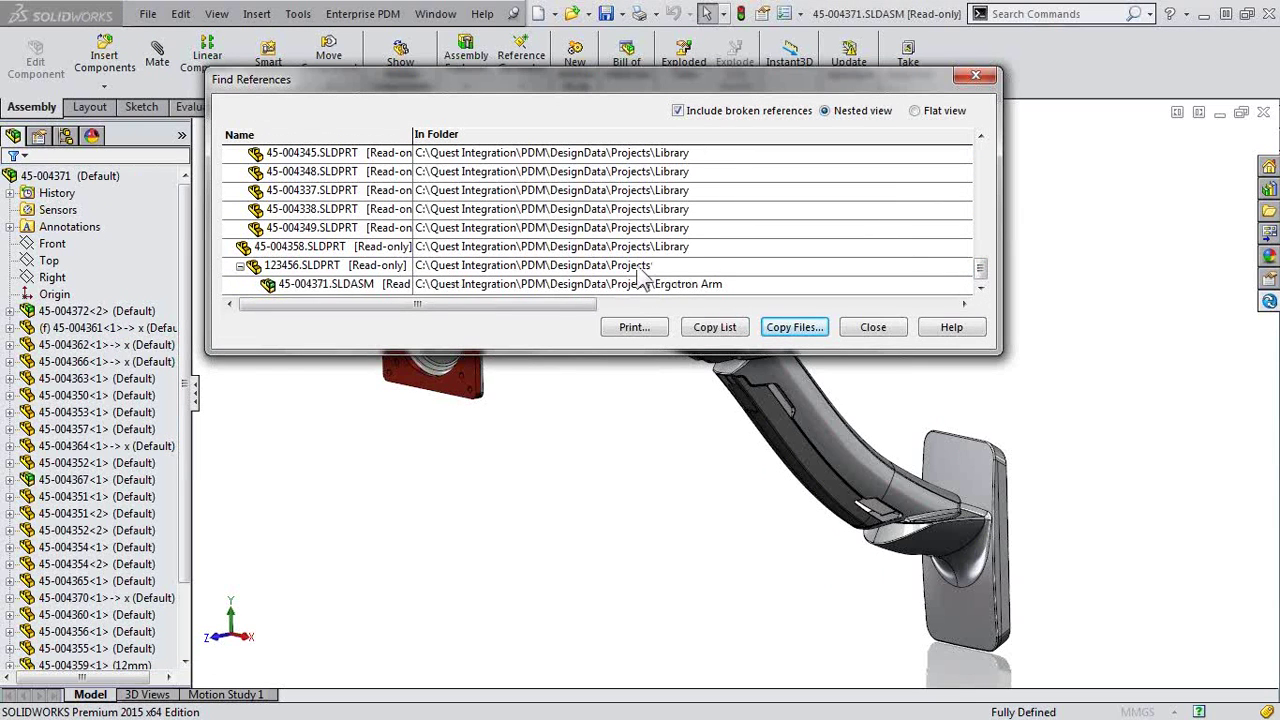
left_click(873, 328)
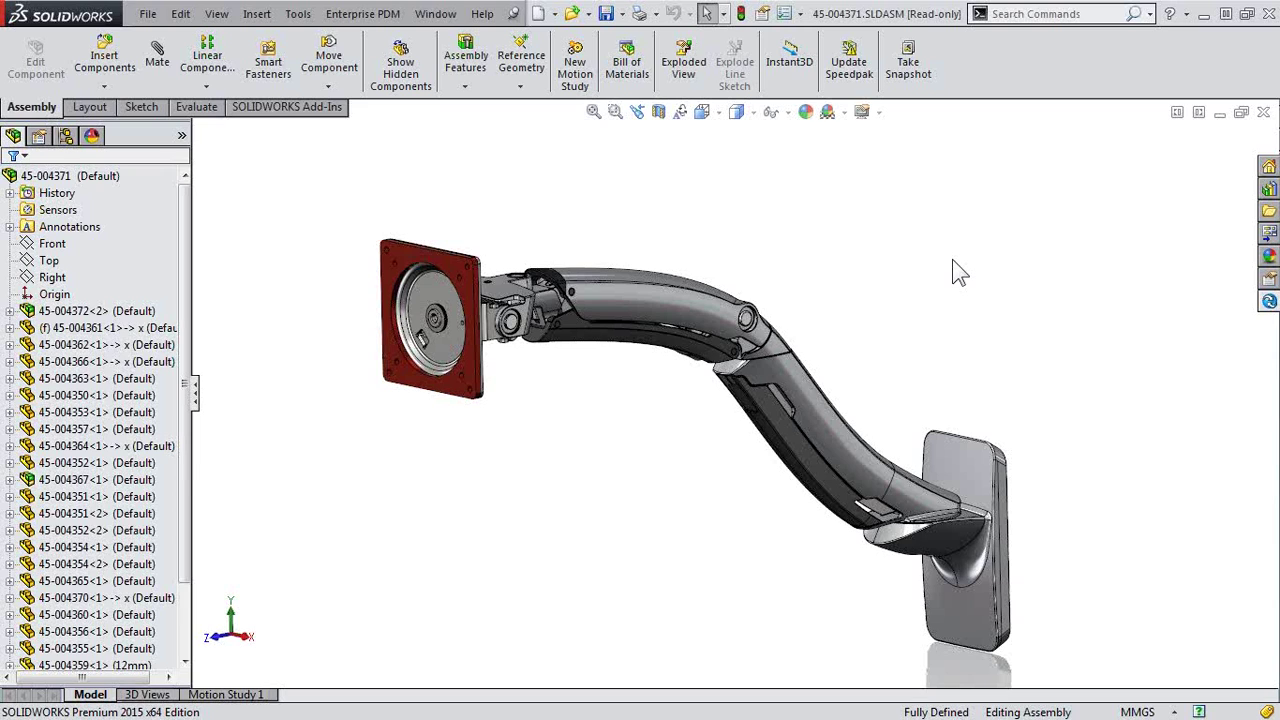
Bring the vault window forward, maximize it and select 45-004371.SLDASM
key("alt+Tab")
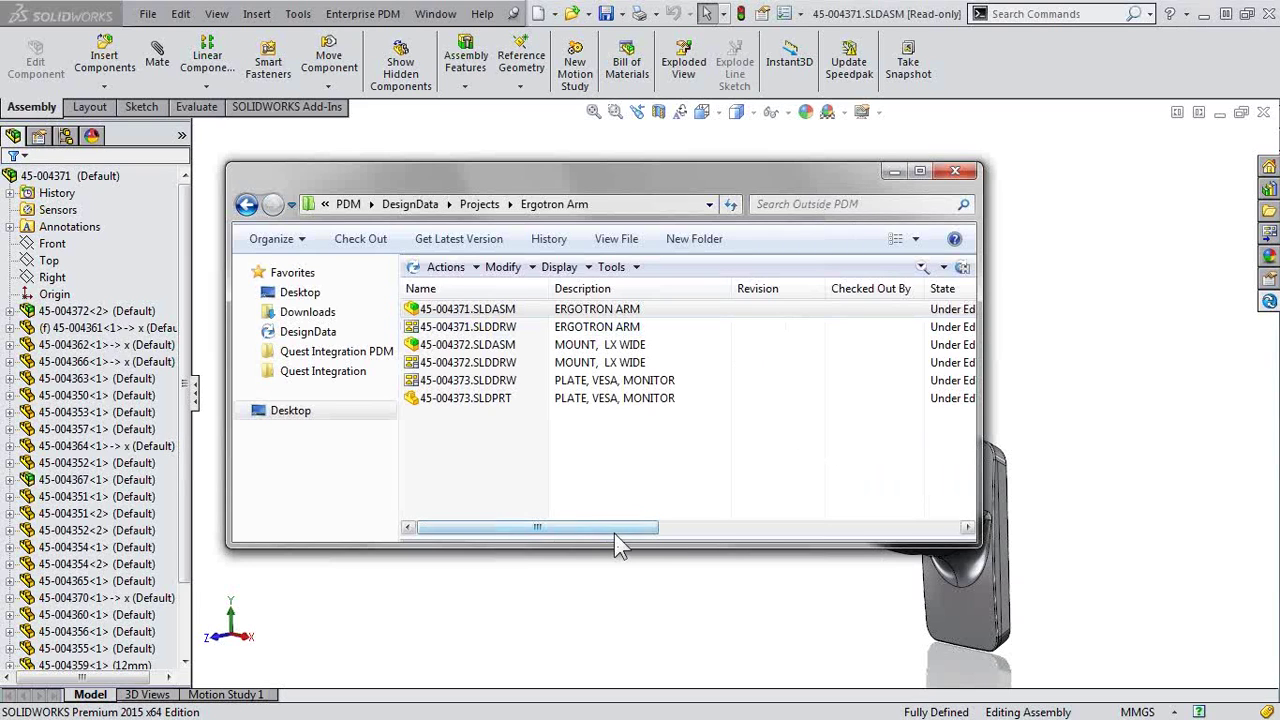
left_click_drag(614, 537, 600, 437)
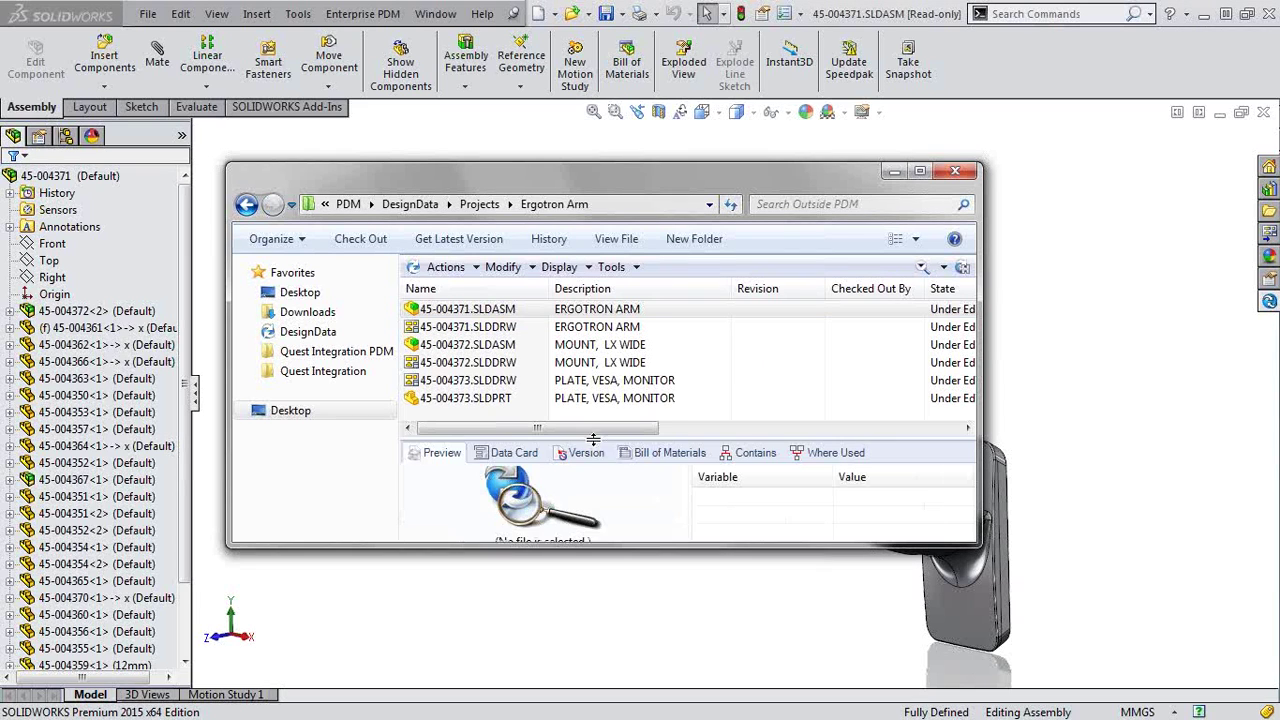
double_click(750, 172)
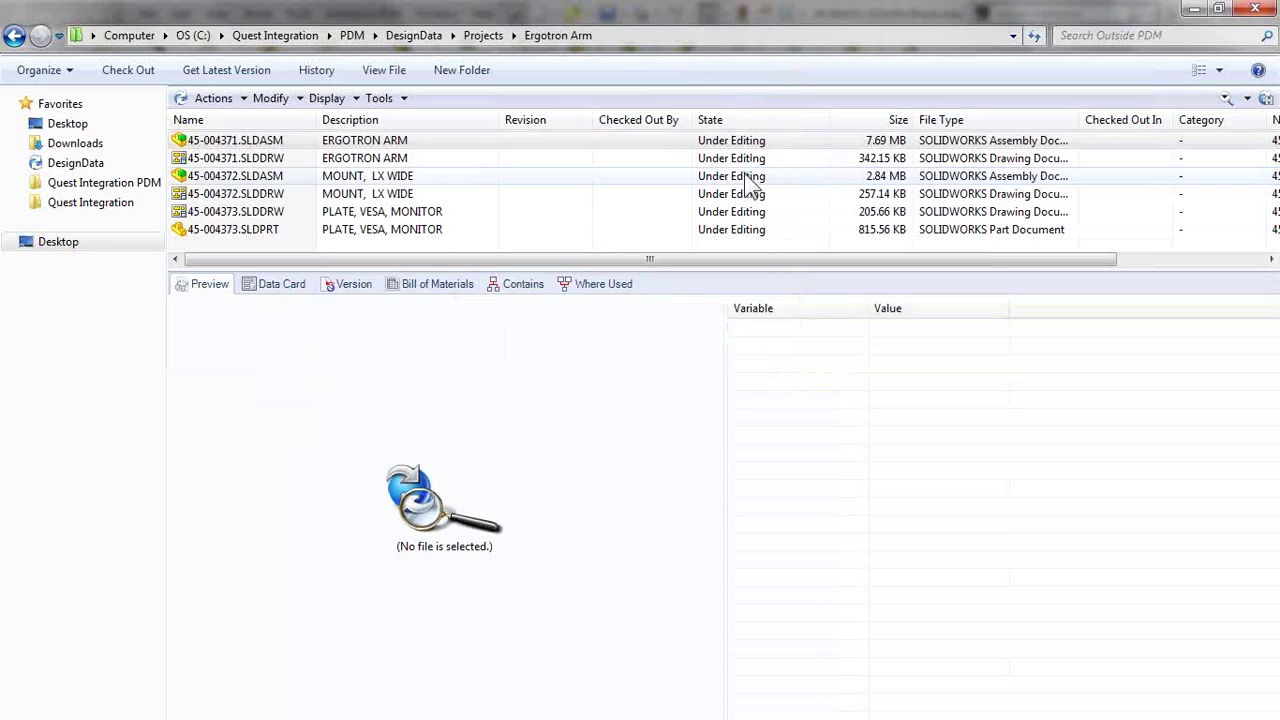
left_click_drag(477, 268, 474, 323)
left_click(226, 158)
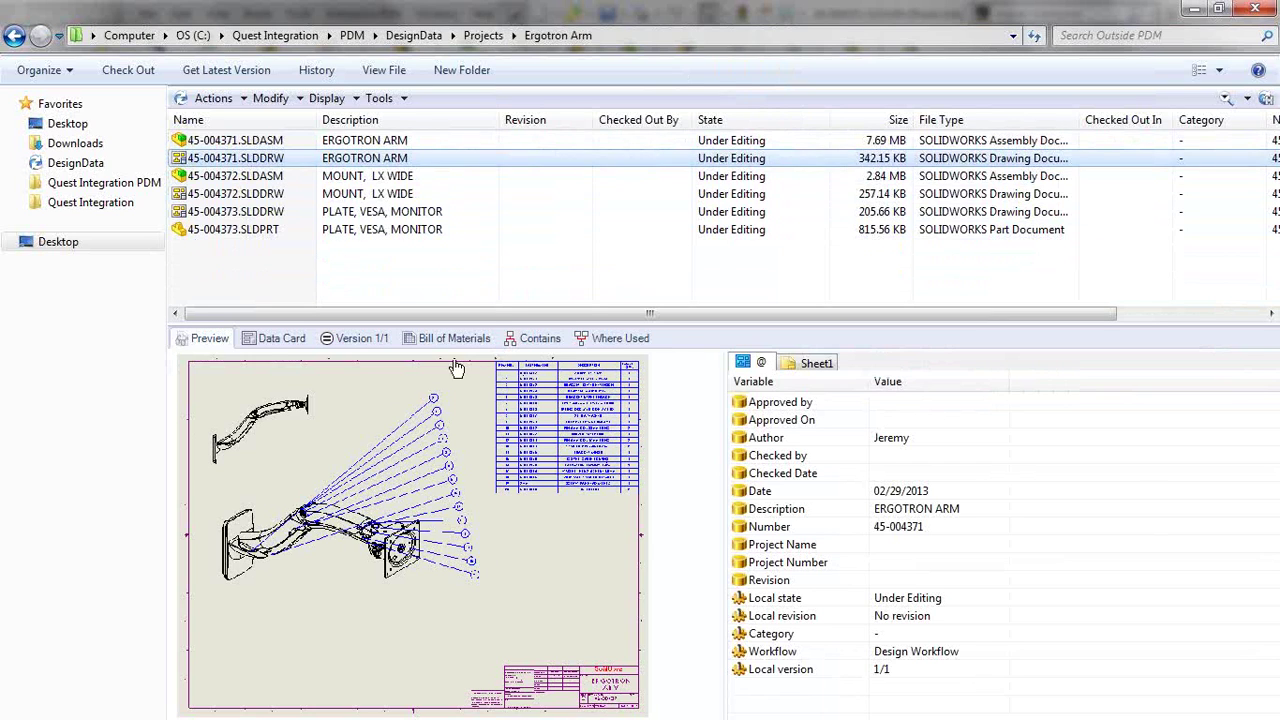
left_click(232, 141)
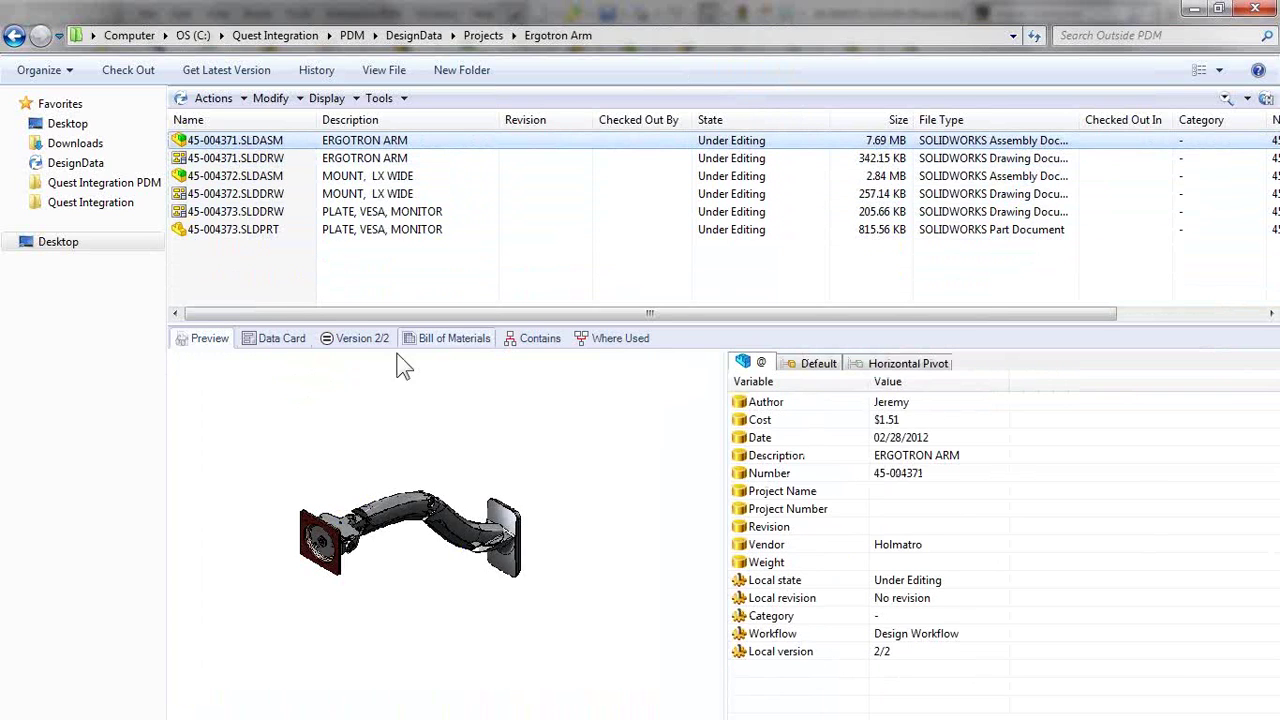
Show the assembly's Bill of Materials with the tree hidden and pick the 123456.SLDPRT row
left_click(454, 338)
left_click(215, 408)
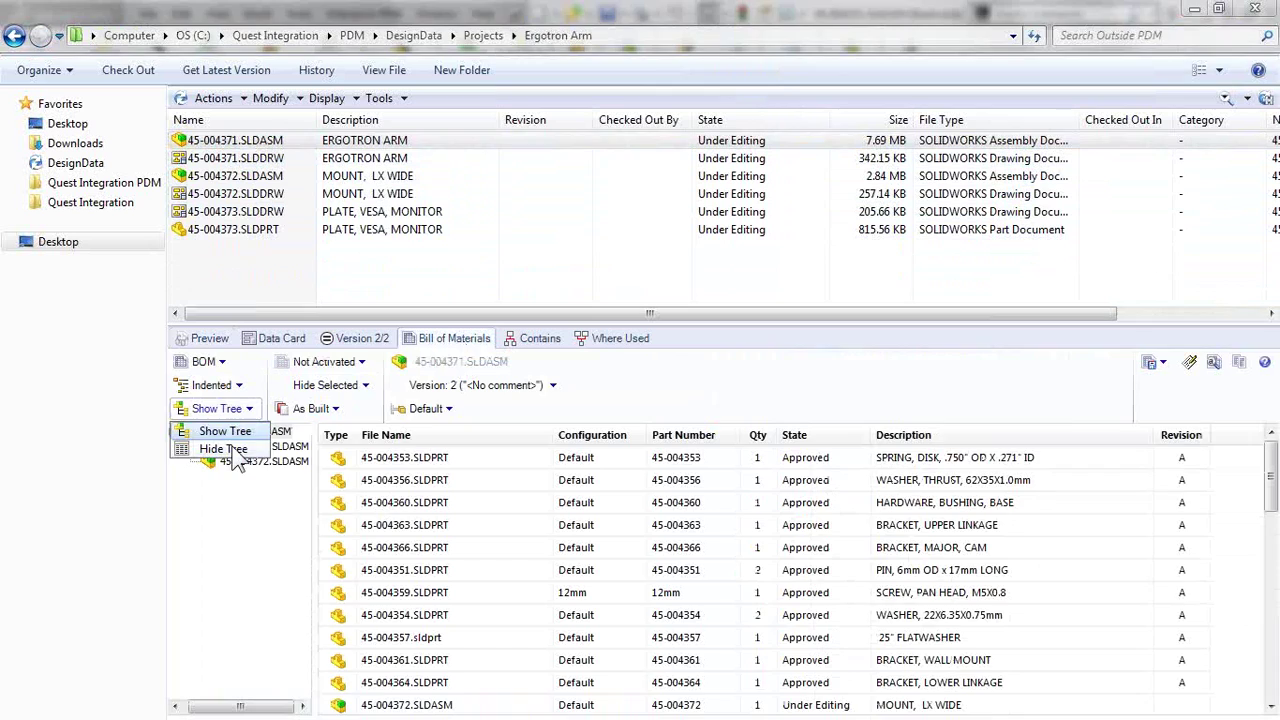
left_click(222, 448)
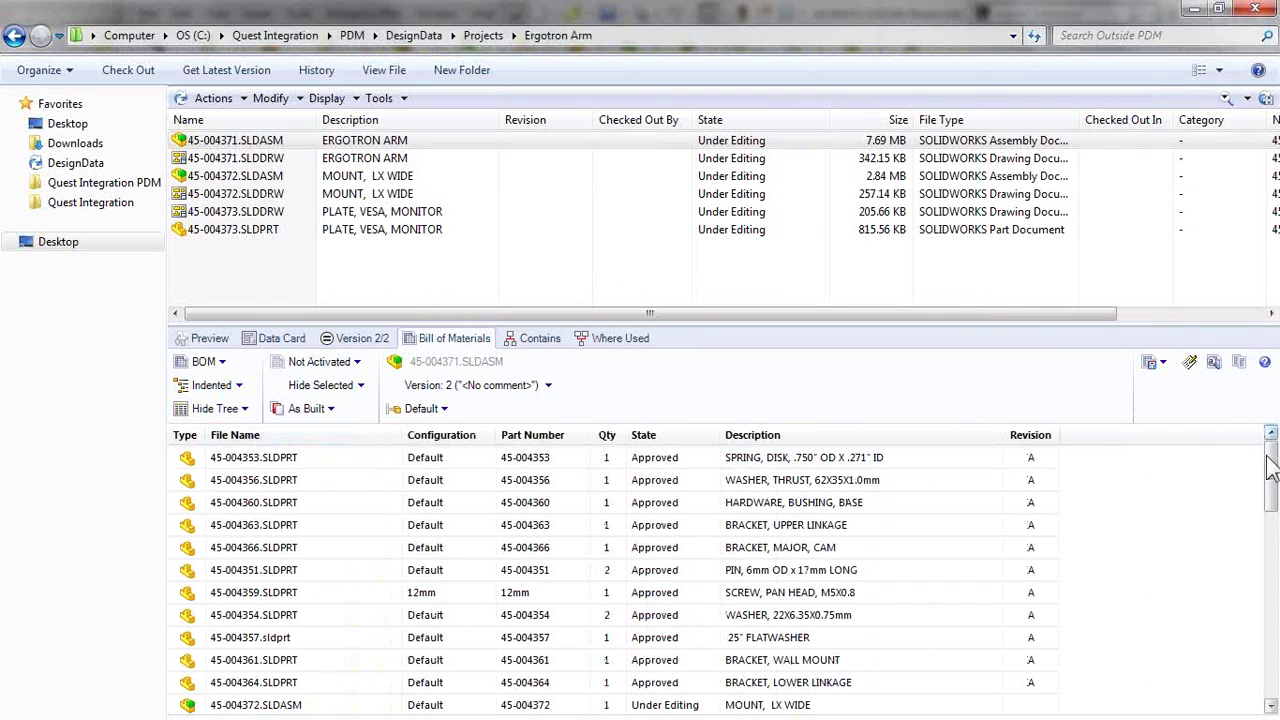
left_click_drag(1271, 470, 1272, 664)
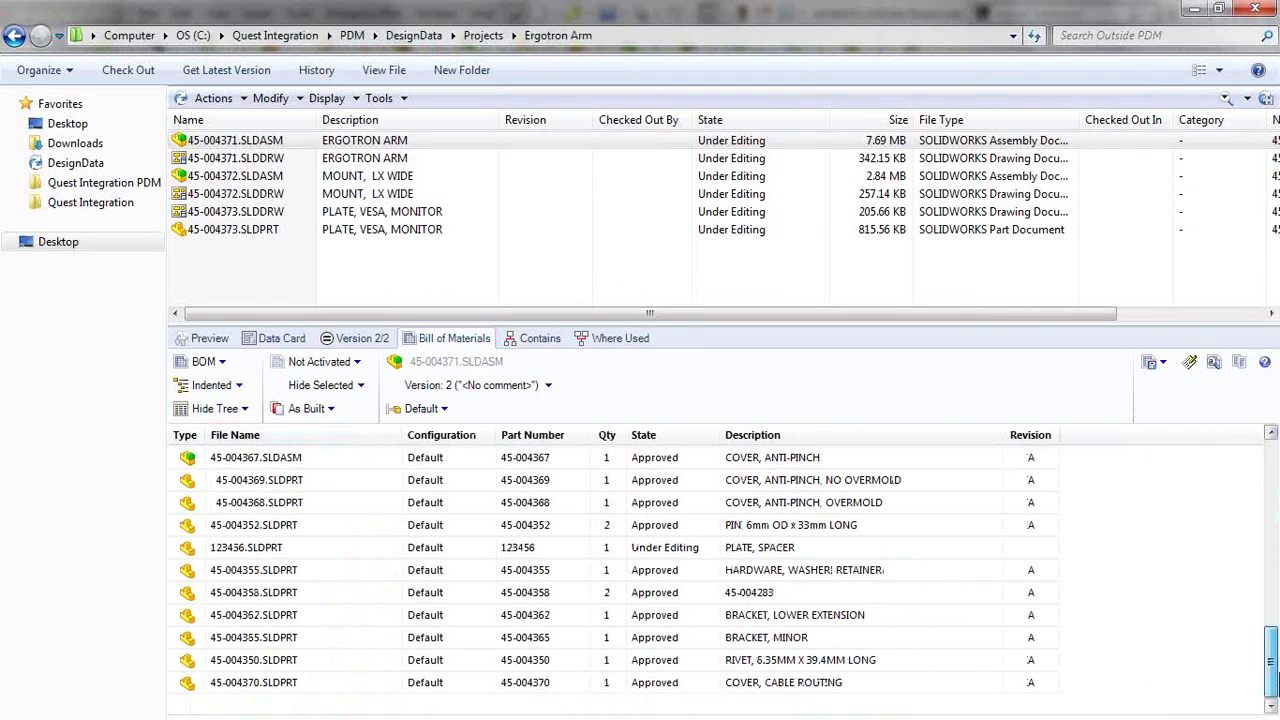
left_click(343, 547)
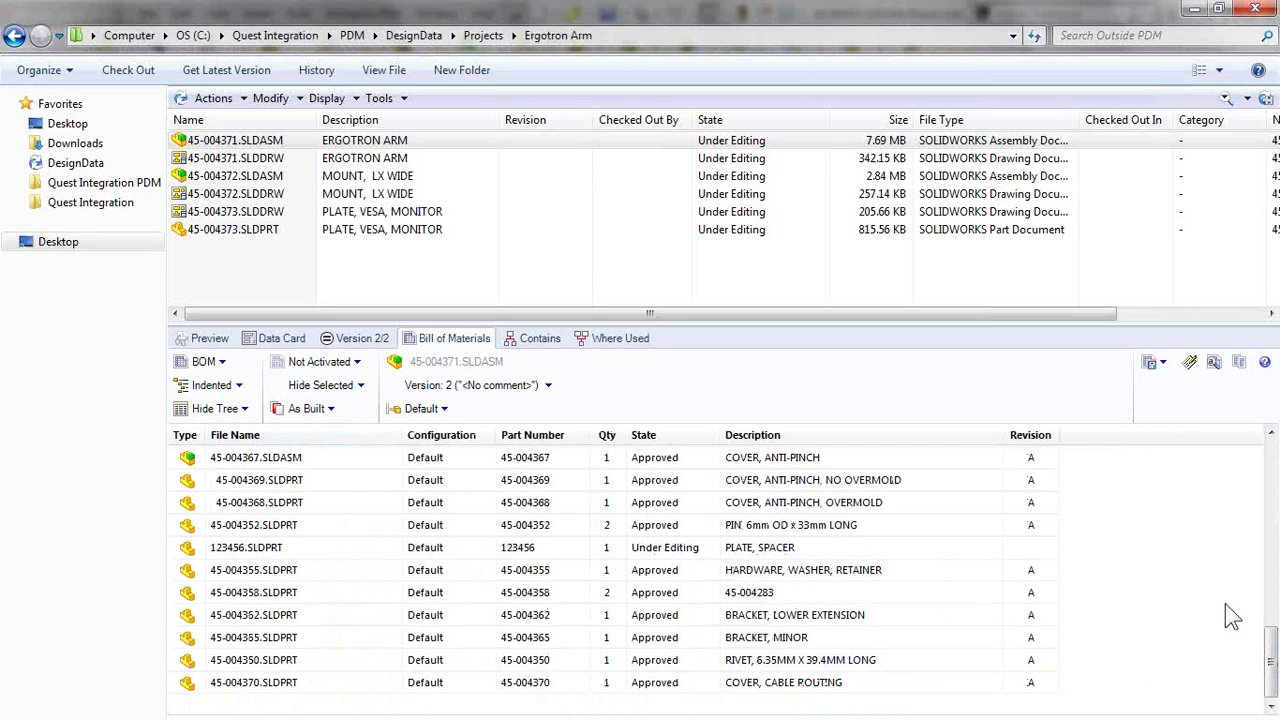
left_click(1158, 362)
Compare the current BOM against Version 1 and locate the newly added 123456.SLDPRT row
left_click(1175, 388)
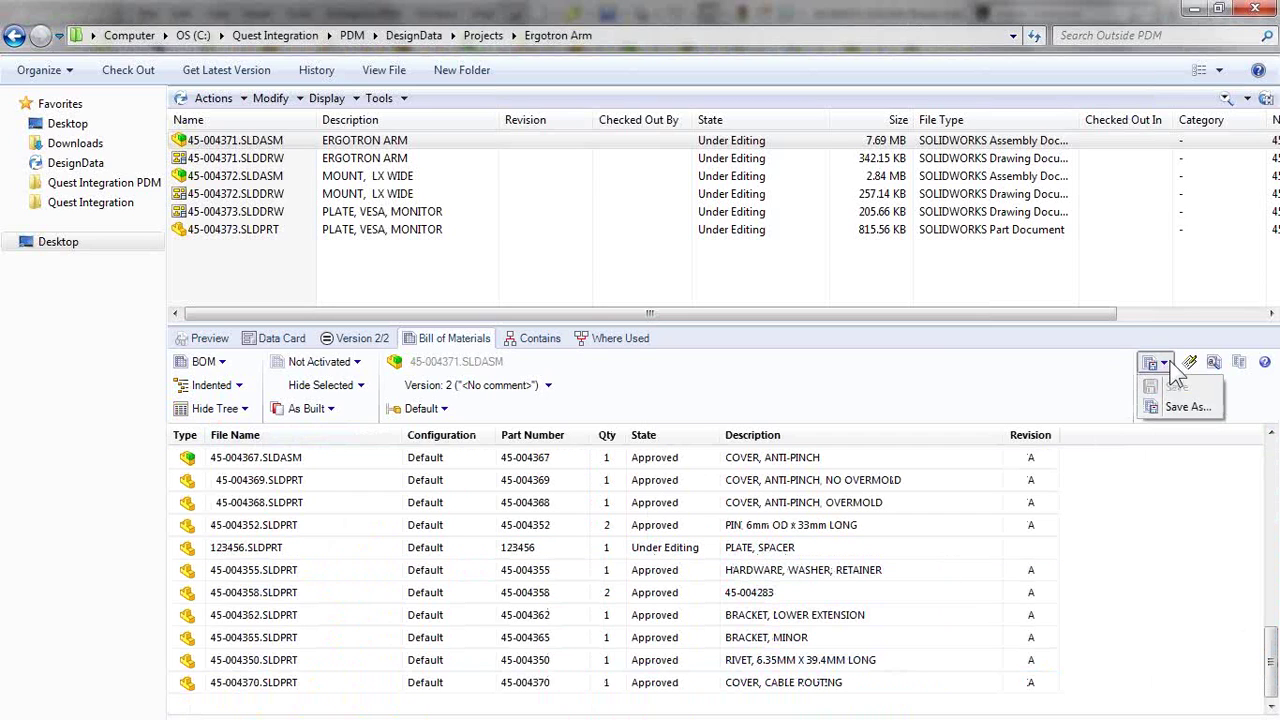
left_click(1239, 362)
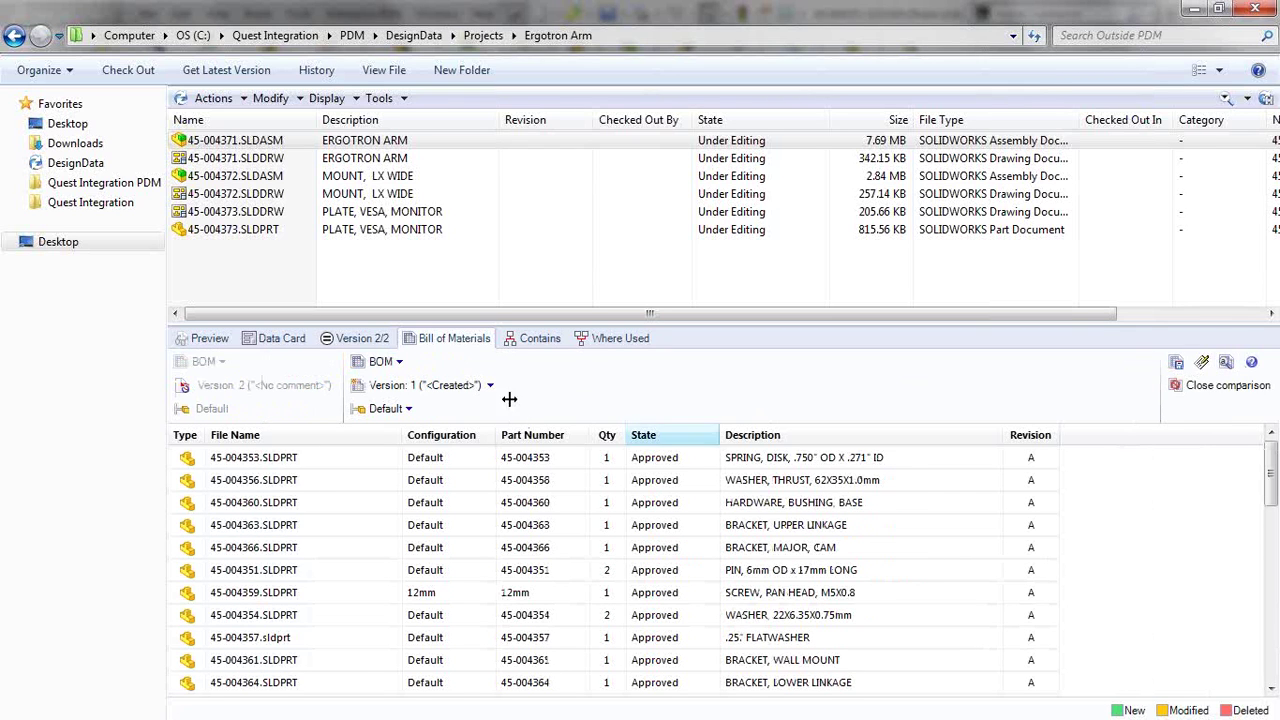
left_click_drag(1270, 497, 1271, 660)
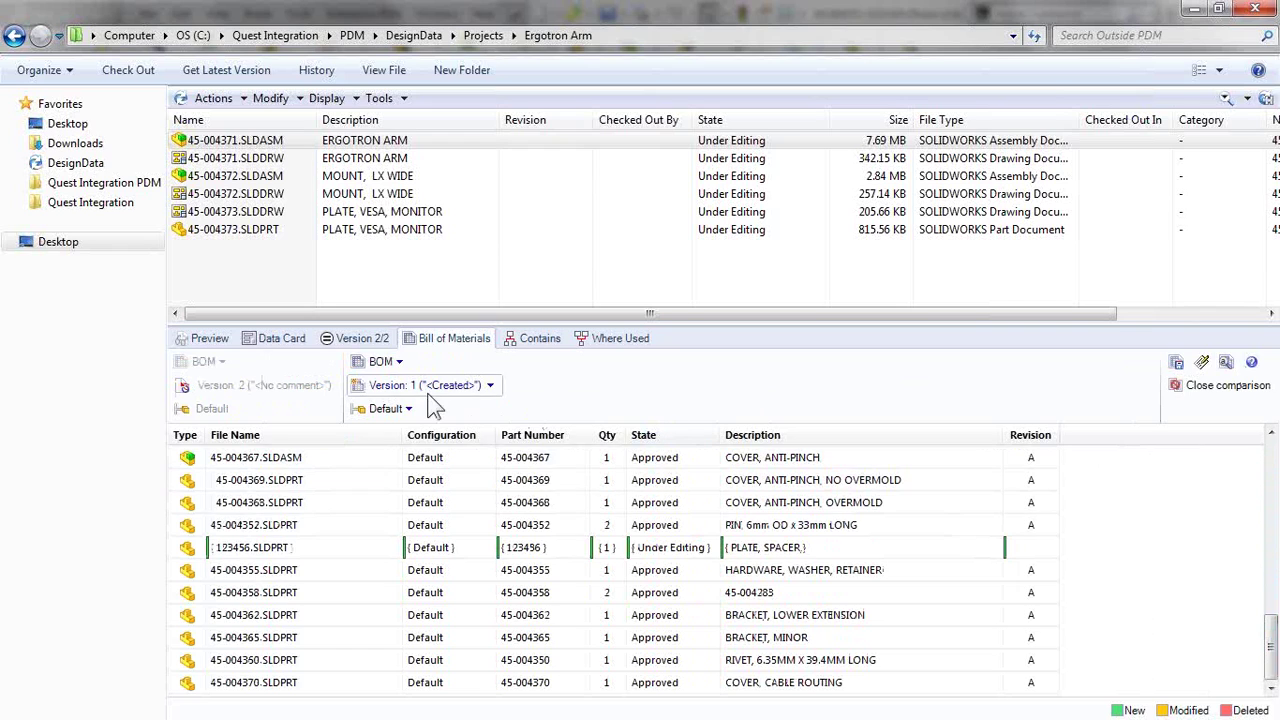
left_click(250, 551)
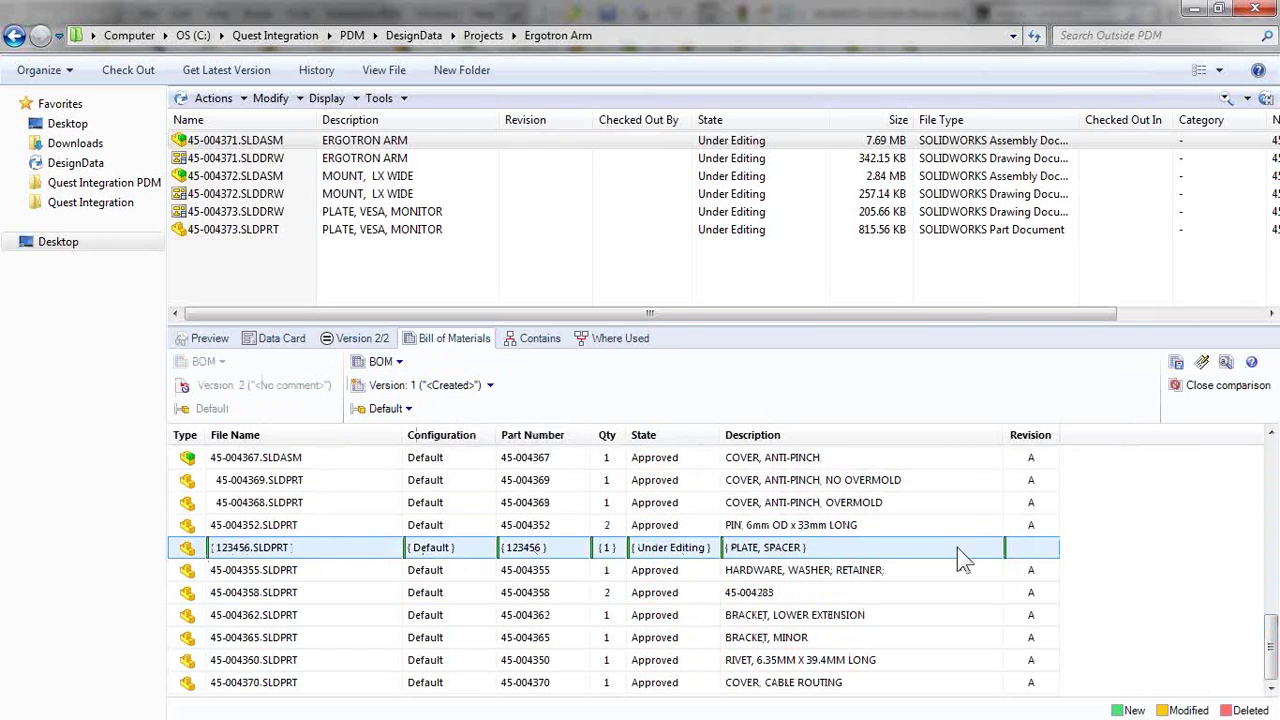
mouse_move(190, 558)
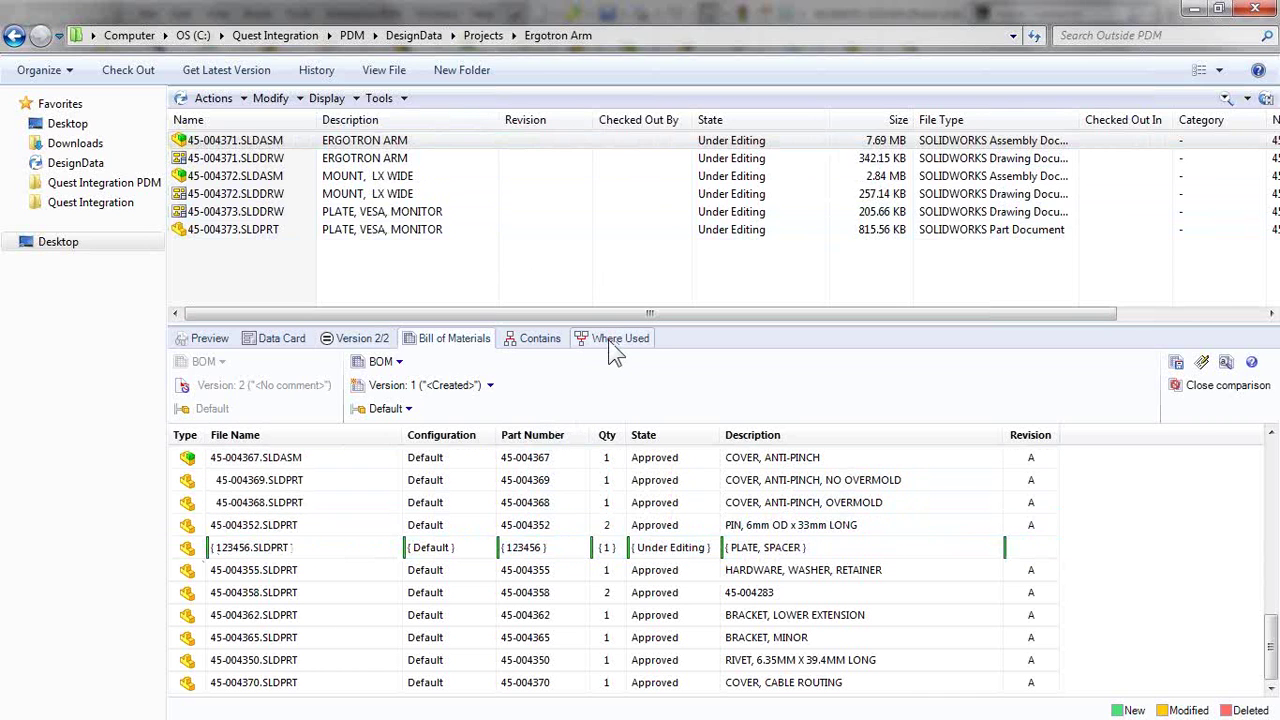
Check 123456.SLDPRT's Found in path under Contains, then return to the 45-004371 assembly preview
left_click(540, 340)
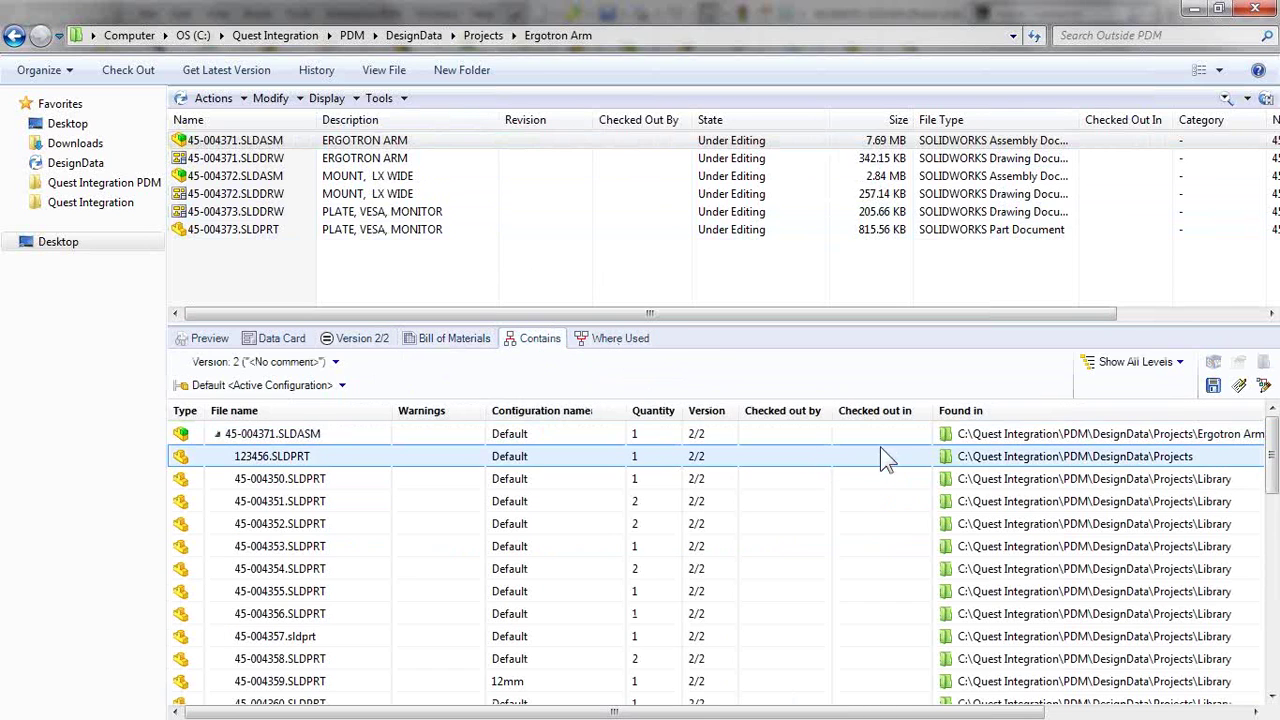
mouse_move(1272, 455)
left_mouse_down()
mouse_move(1274, 648)
mouse_move(1263, 442)
left_mouse_up()
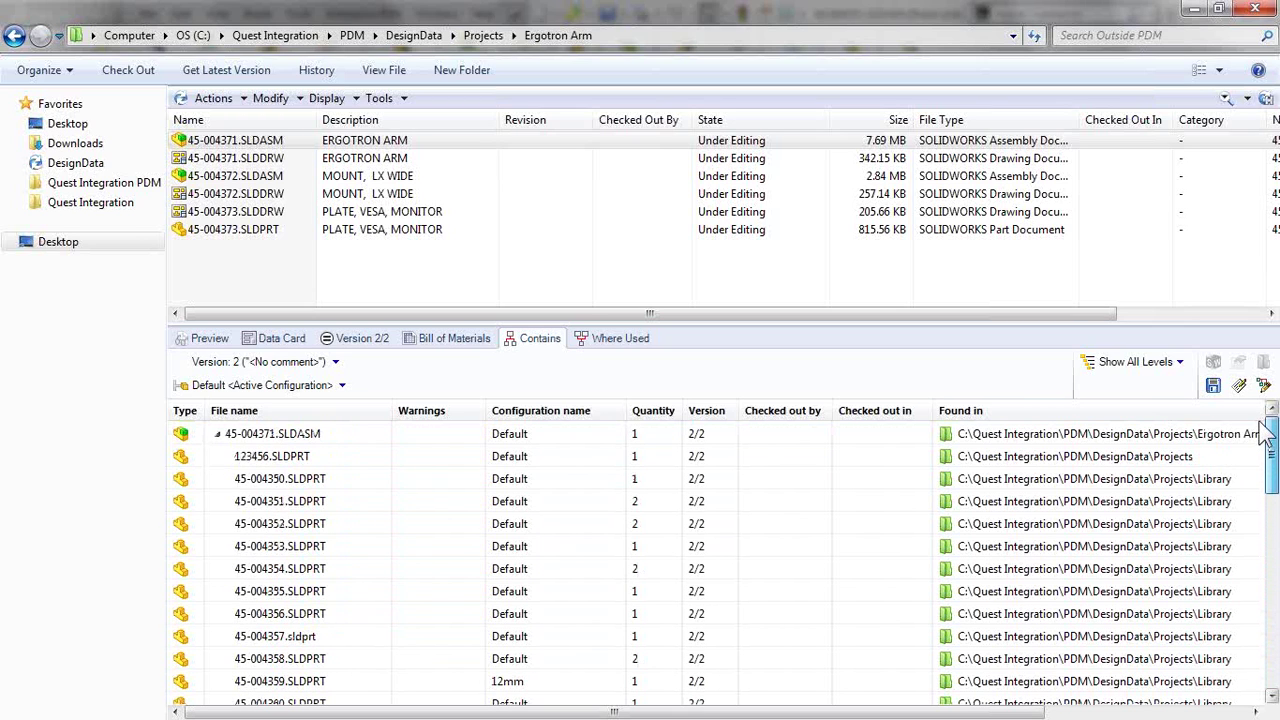
right_click(311, 458)
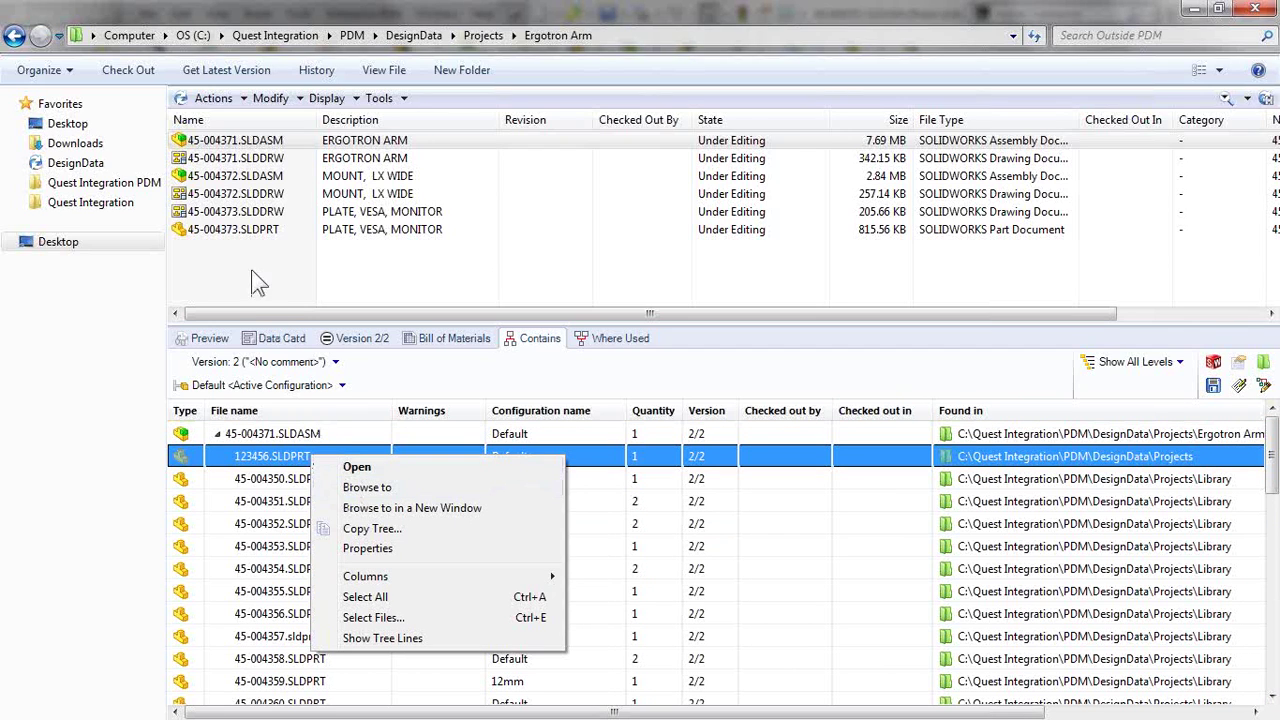
left_click(206, 338)
left_click(205, 338)
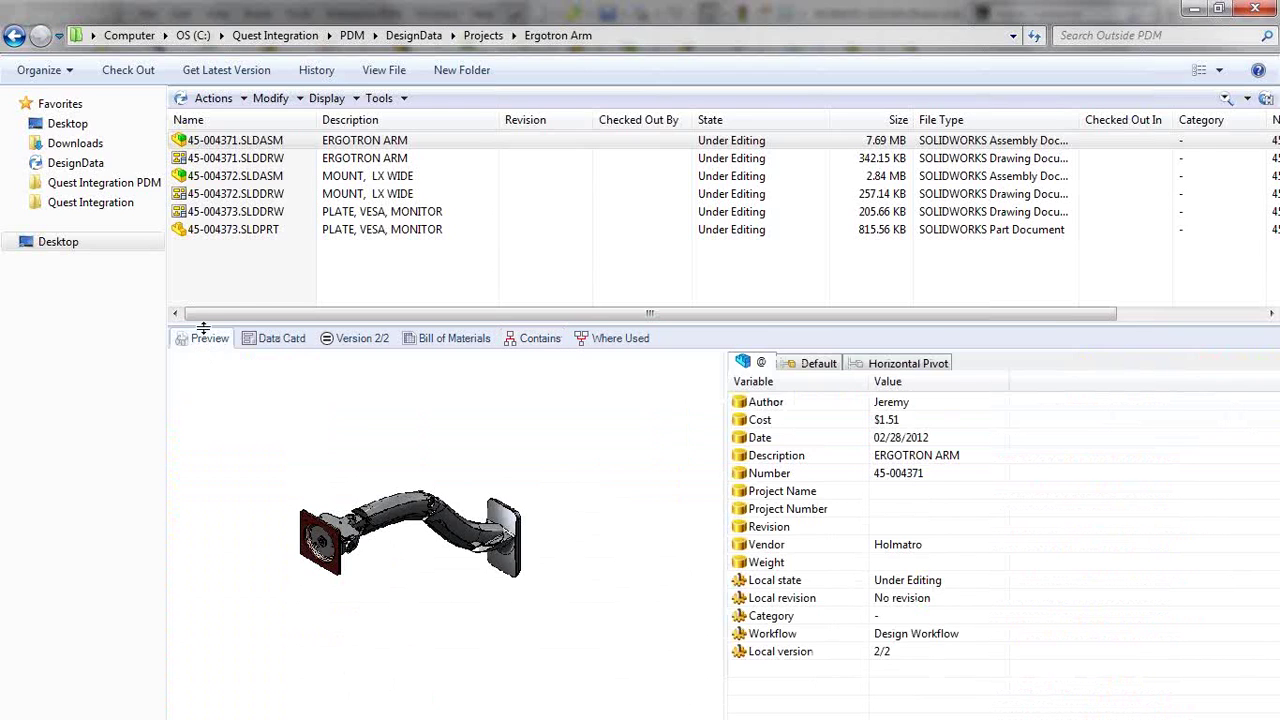